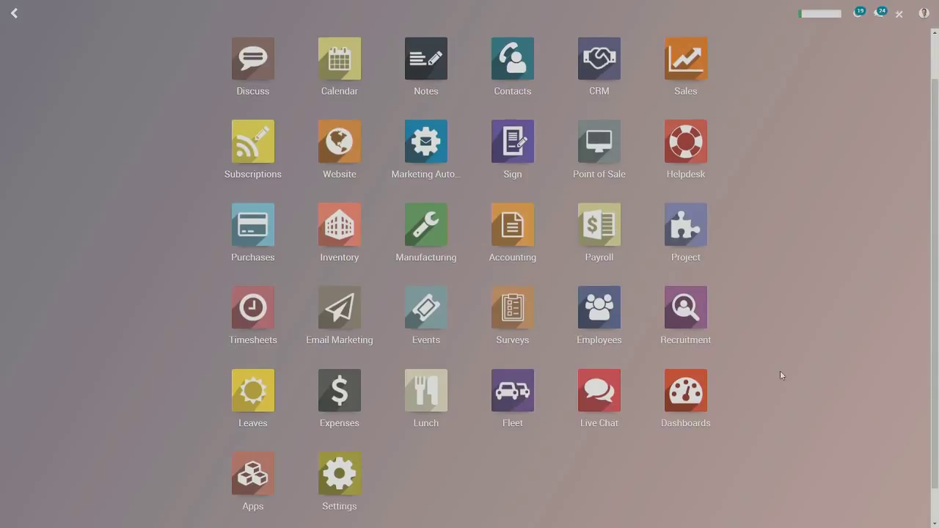
# Step: Open the Dashboards app and review the report tiles on My Dashboard
pyautogui.scroll(-1, 781, 370)
pyautogui.scroll(2, 783, 364)
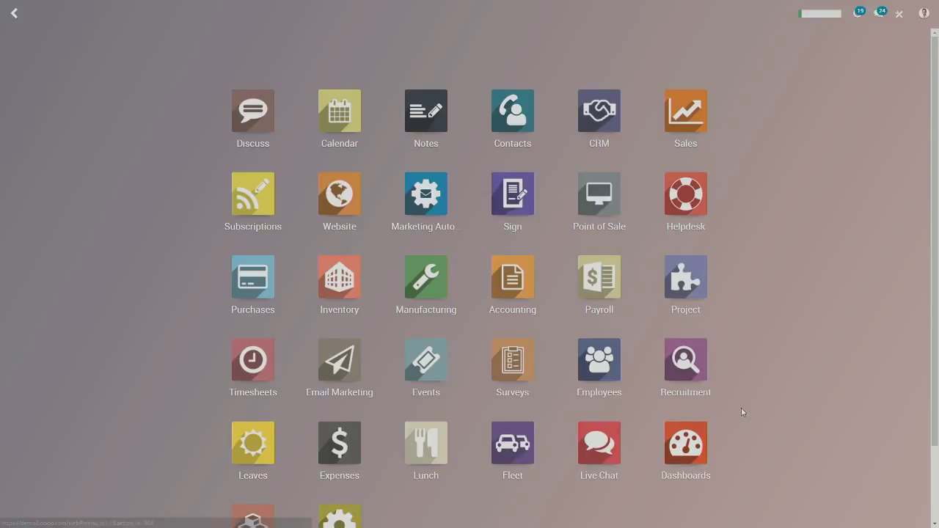
pyautogui.scroll(-2, 705, 408)
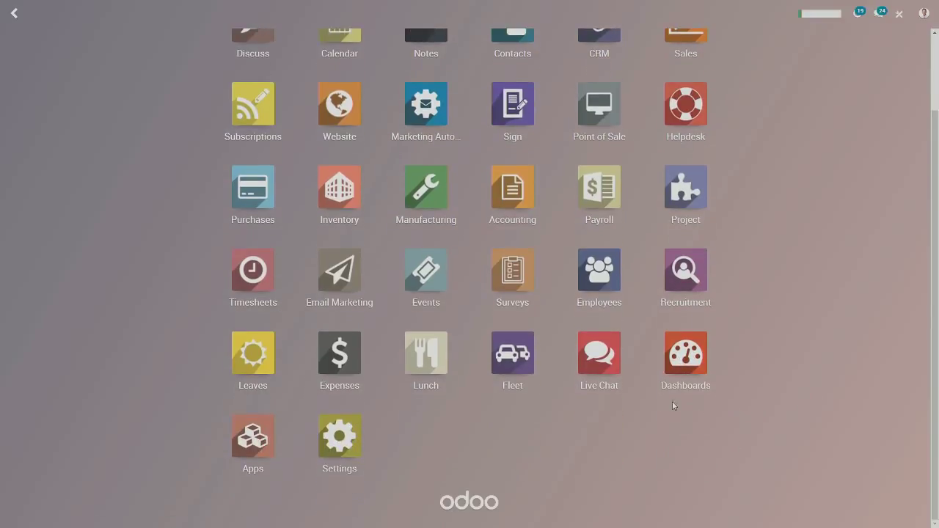
pyautogui.click(688, 357)
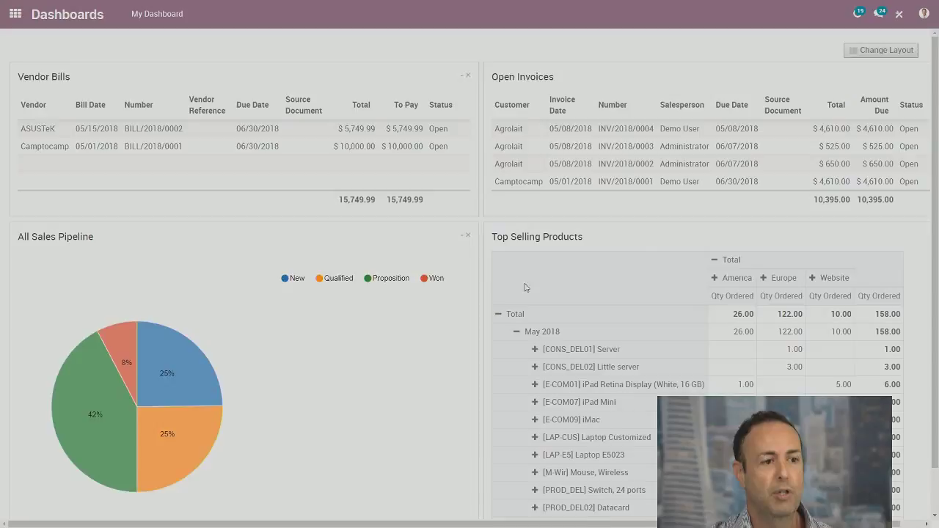
pyautogui.scroll(-1, 519, 290)
pyautogui.scroll(1, 520, 292)
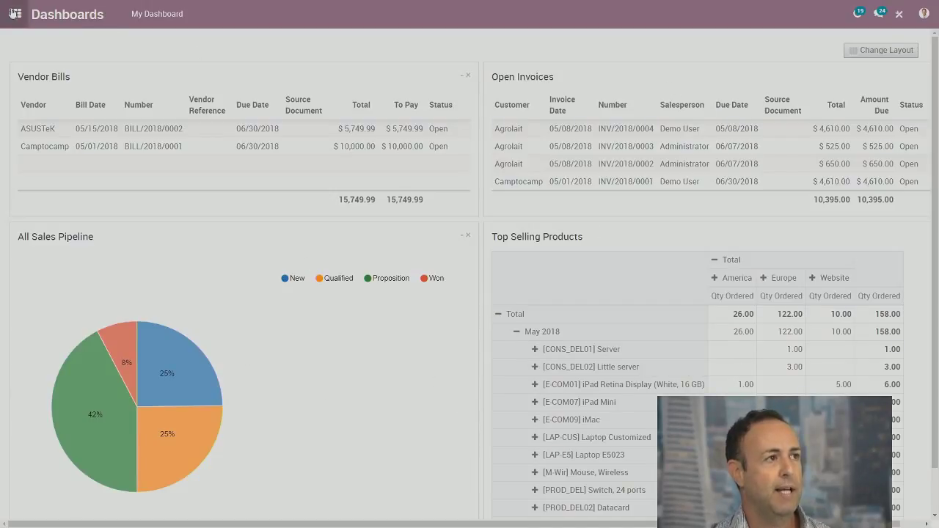
# Step: Open the Accounting dashboard and look at its filters and the Add to my Dashboard option
pyautogui.click(15, 13)
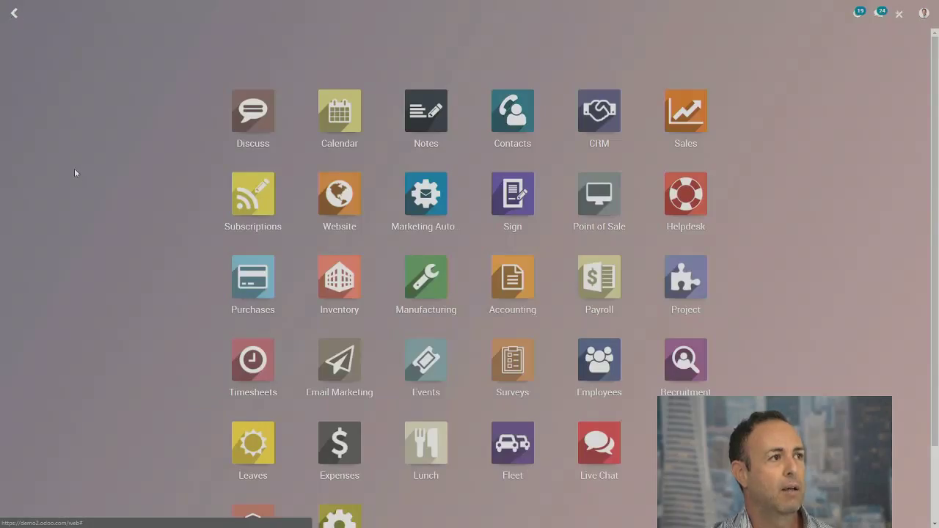
pyautogui.click(511, 285)
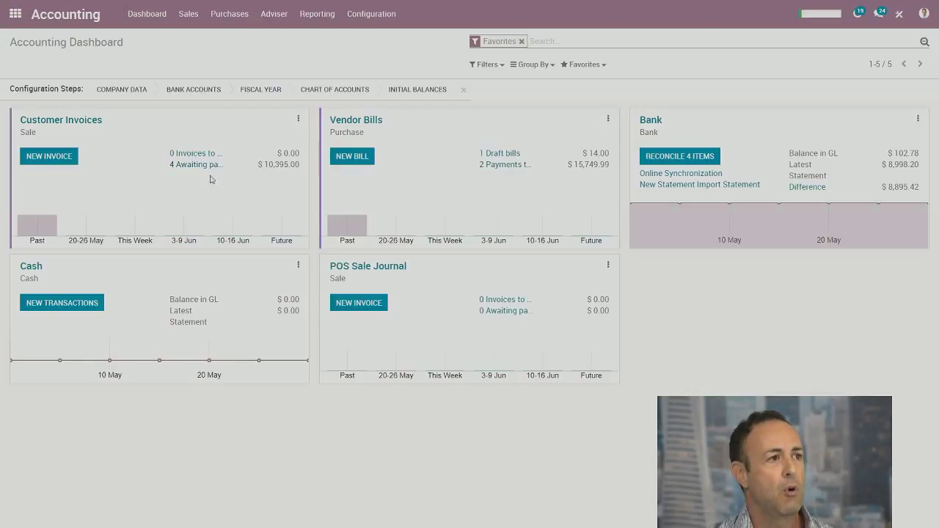
pyautogui.click(499, 65)
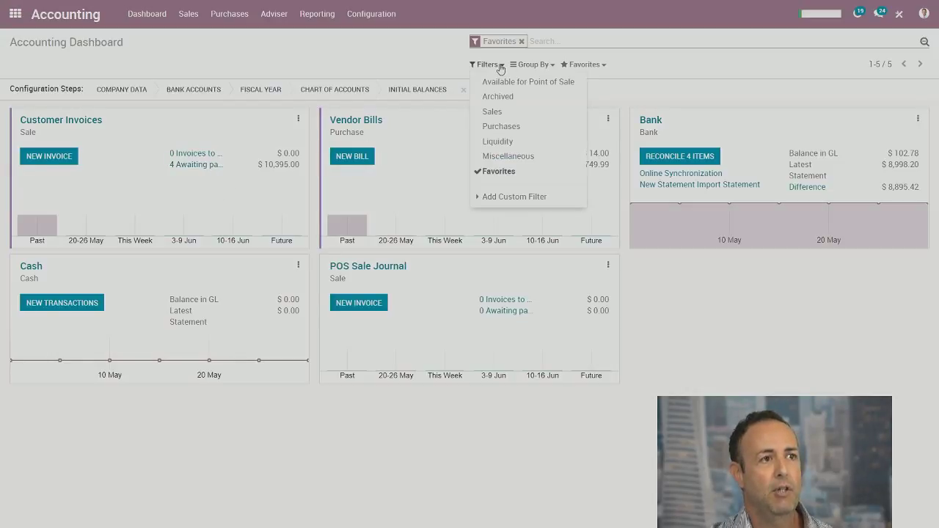
pyautogui.click(601, 66)
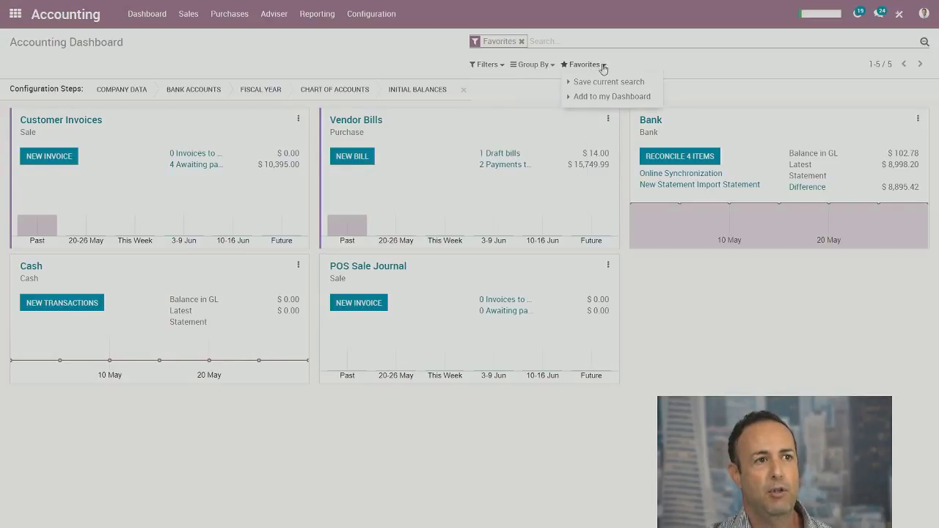
pyautogui.click(583, 100)
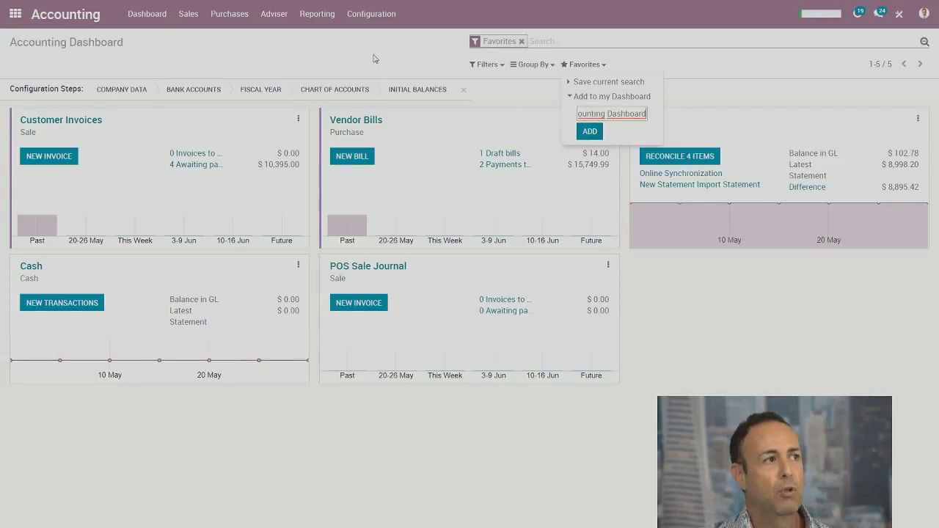
# Step: Leave Accounting without adding anything and return to the Dashboards app
pyautogui.click(40, 18)
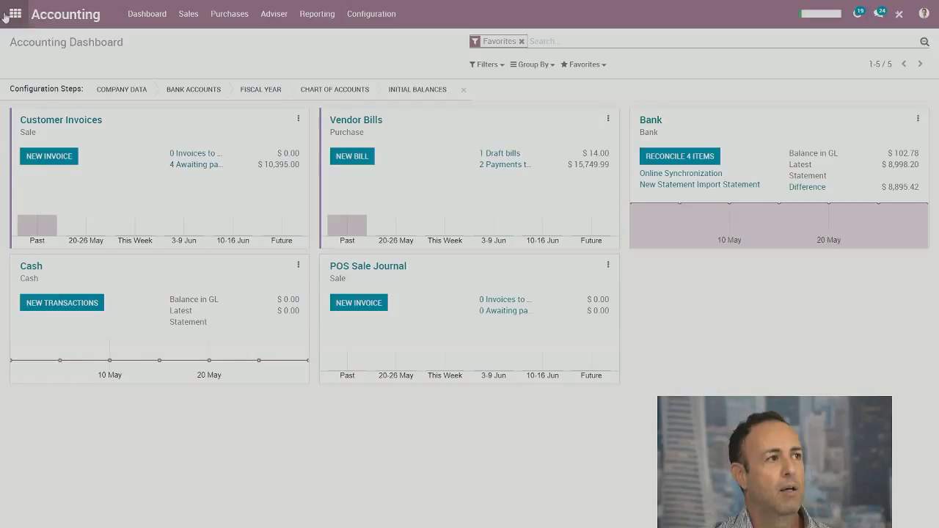
pyautogui.click(17, 14)
pyautogui.click(685, 443)
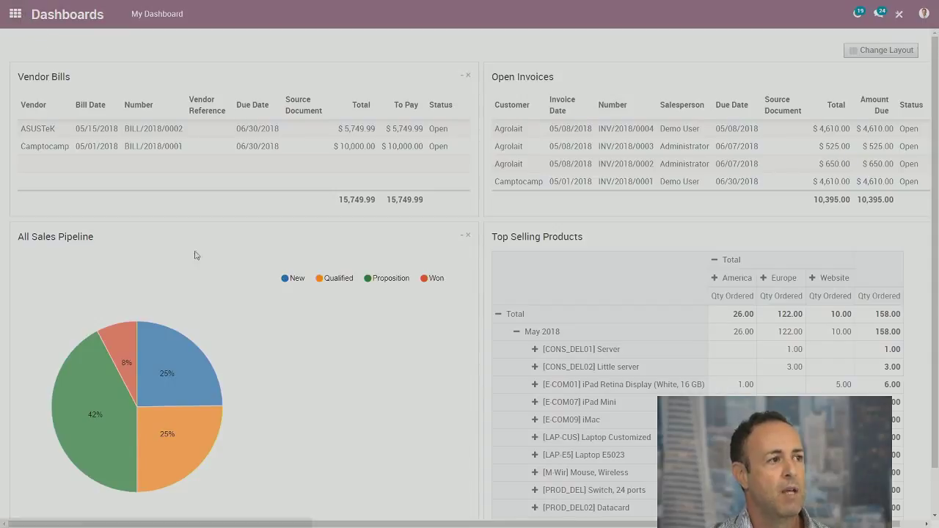
# Step: Open the CRM pipeline and remove the My Pipeline filter to include all opportunities
pyautogui.click(13, 18)
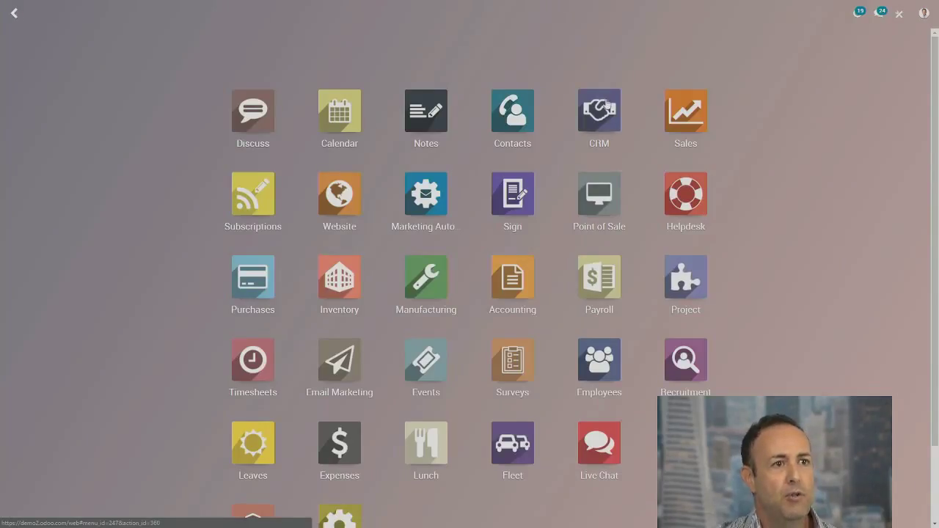
pyautogui.click(607, 110)
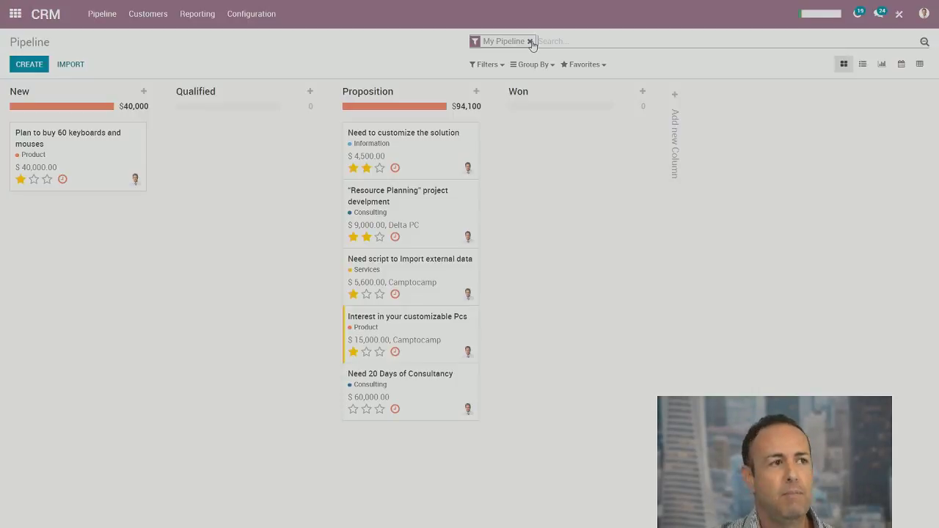
pyautogui.click(531, 42)
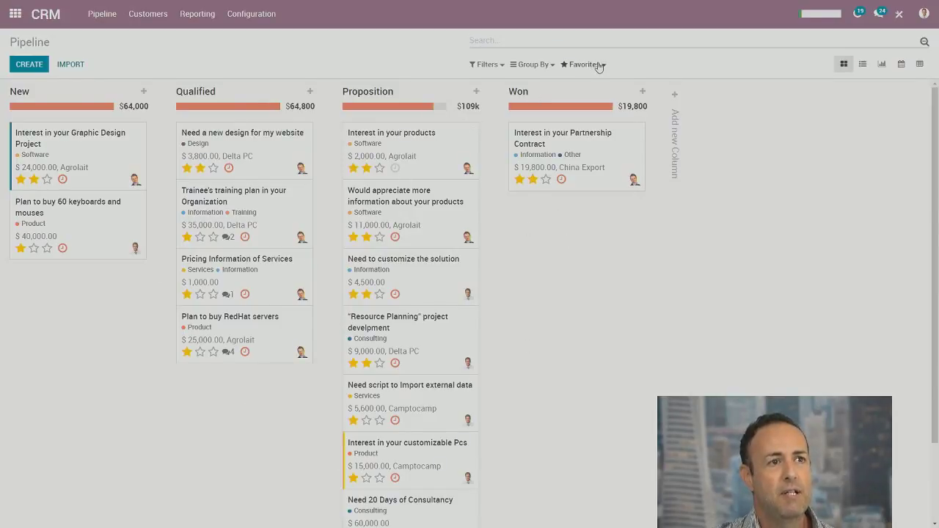
# Step: Display the CRM pipeline as a pie chart and open the Add to my Dashboard option for it
pyautogui.click(882, 65)
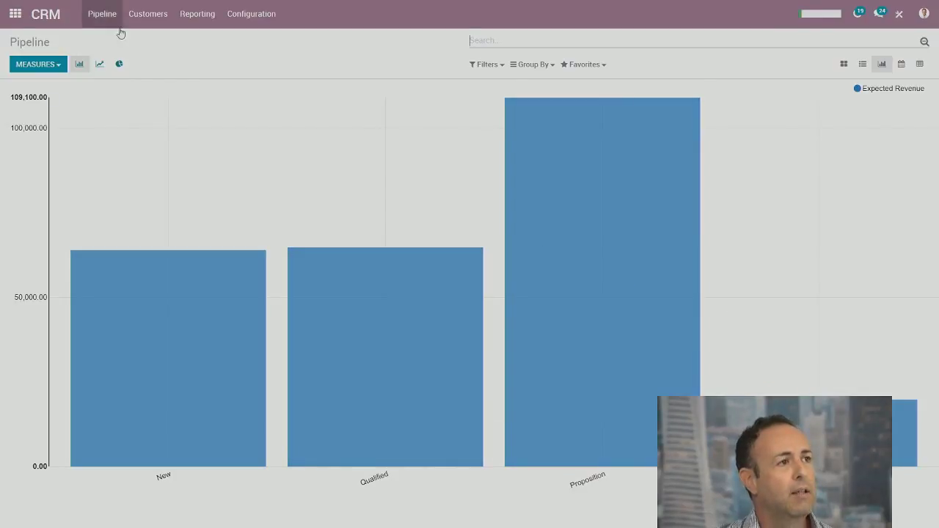
pyautogui.click(120, 66)
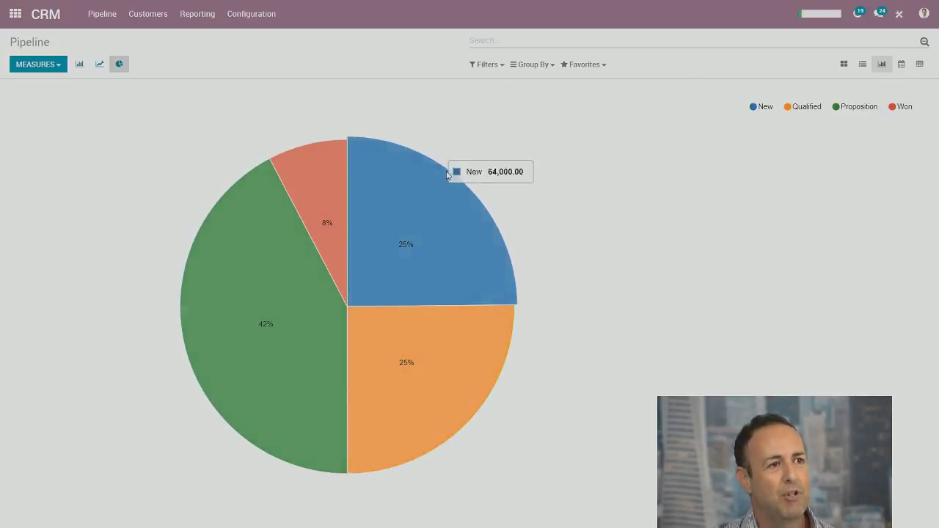
pyautogui.click(601, 66)
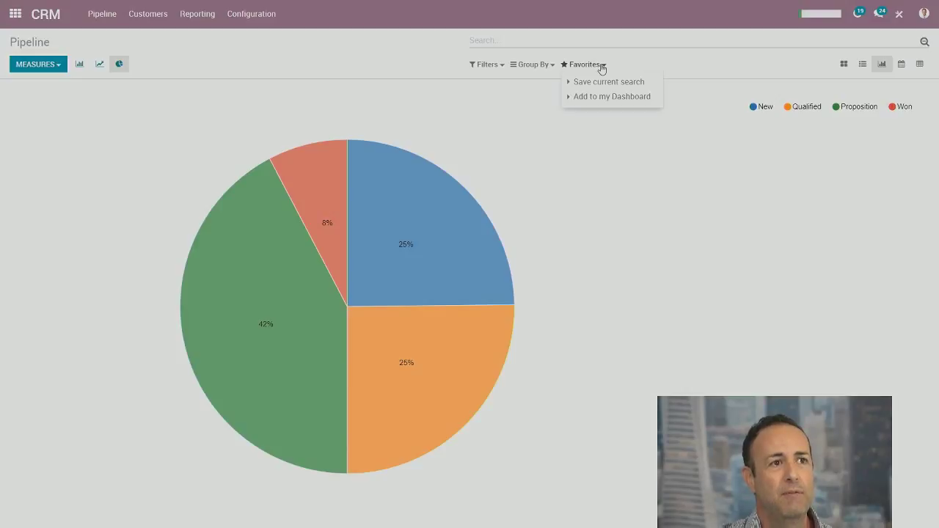
pyautogui.click(596, 98)
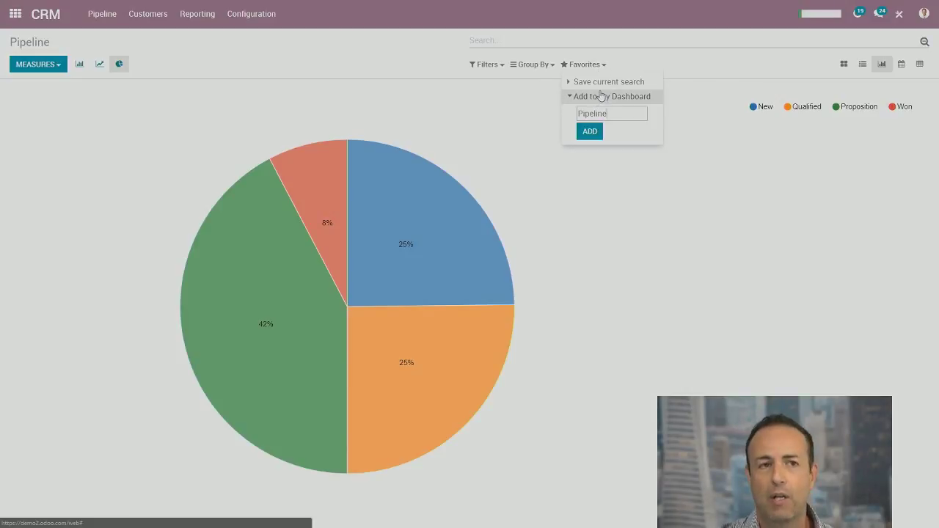
# Step: Return to My Dashboard and move the Vendor Bills tile directly beneath the Open Invoices tile
pyautogui.click(15, 13)
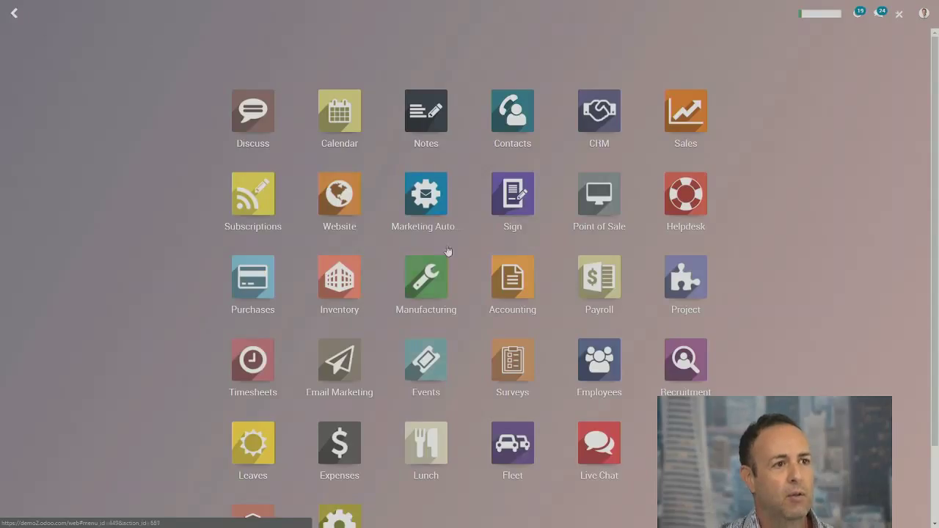
pyautogui.click(253, 515)
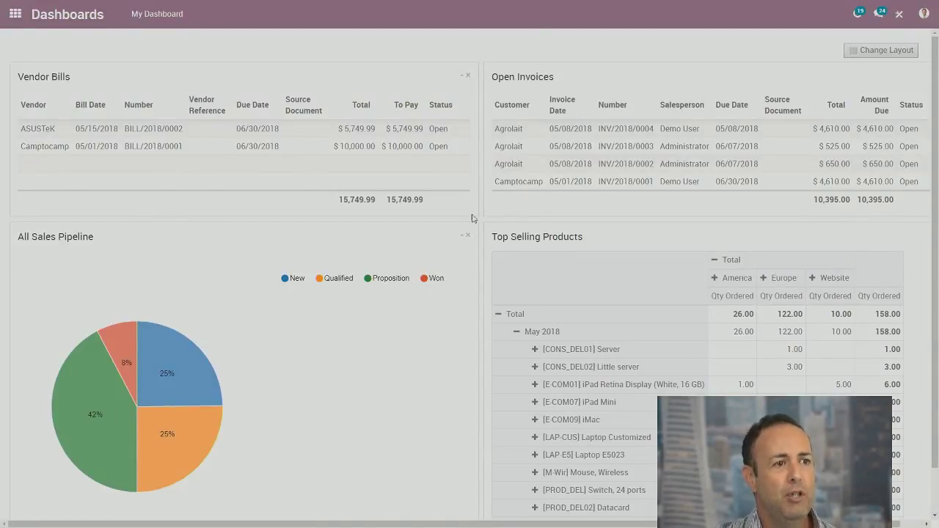
pyautogui.moveTo(377, 76); pyautogui.dragTo(636, 269)
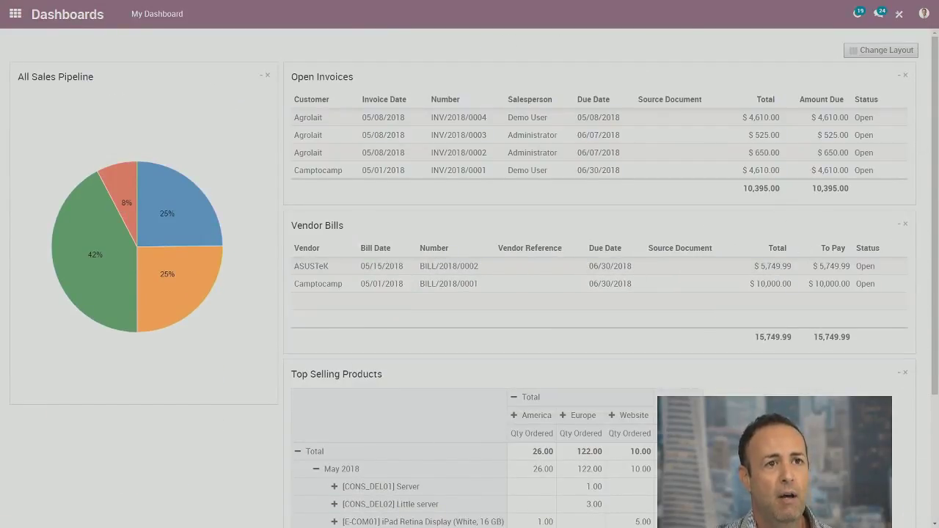
# Step: Look at the available dashboard layouts and keep the one with a narrow first and a wide second column
pyautogui.click(871, 51)
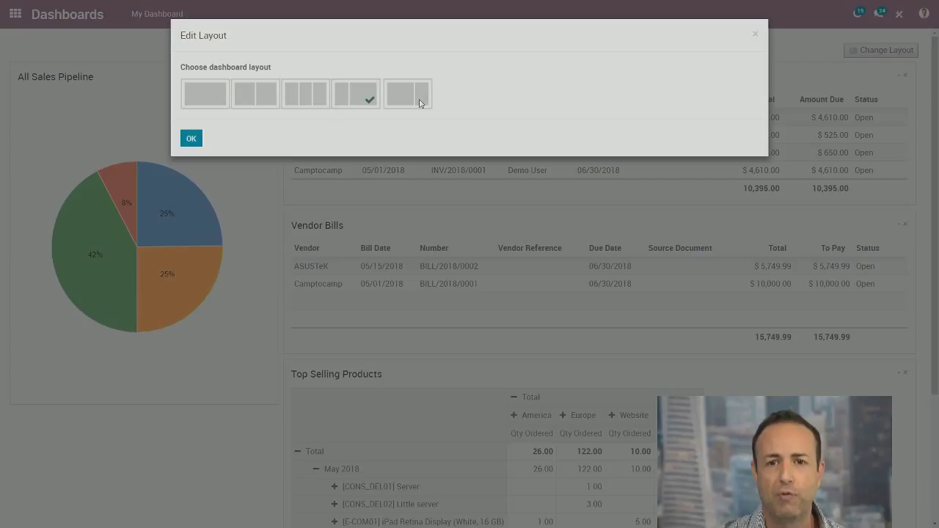
pyautogui.click(195, 142)
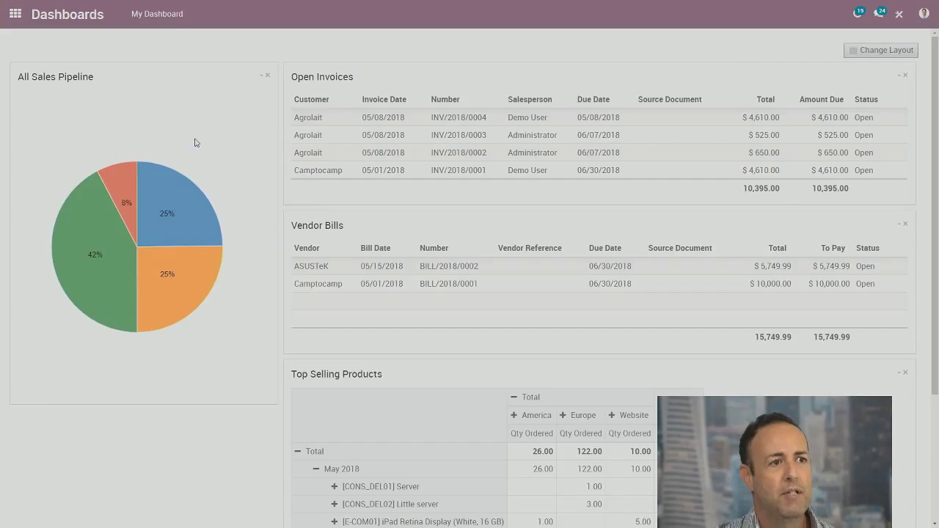
# Step: Rearrange the dashboard tiles with Open Invoices above All Sales Pipeline in the first column and Vendor Bills above Top Selling Products in the second
pyautogui.moveTo(531, 75); pyautogui.dragTo(411, 81)
pyautogui.moveTo(195, 80); pyautogui.dragTo(357, 321)
pyautogui.moveTo(591, 68); pyautogui.dragTo(251, 36)
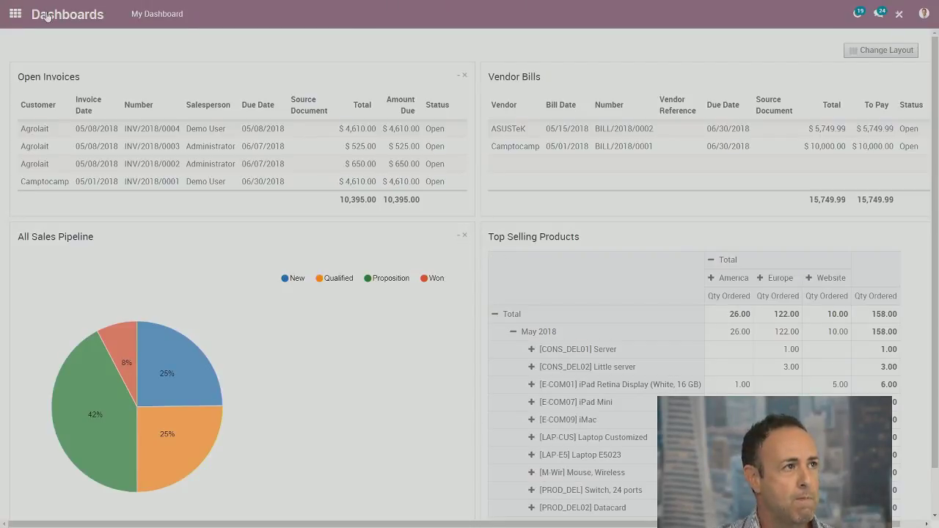
# Step: Generate the Inventory report in the Inventory app, computed for Current Inventory
pyautogui.click(13, 15)
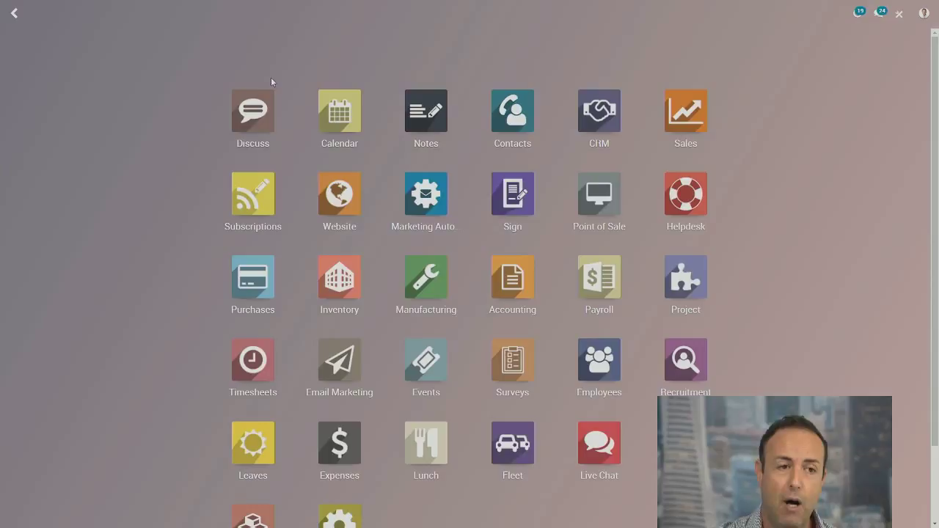
pyautogui.click(355, 283)
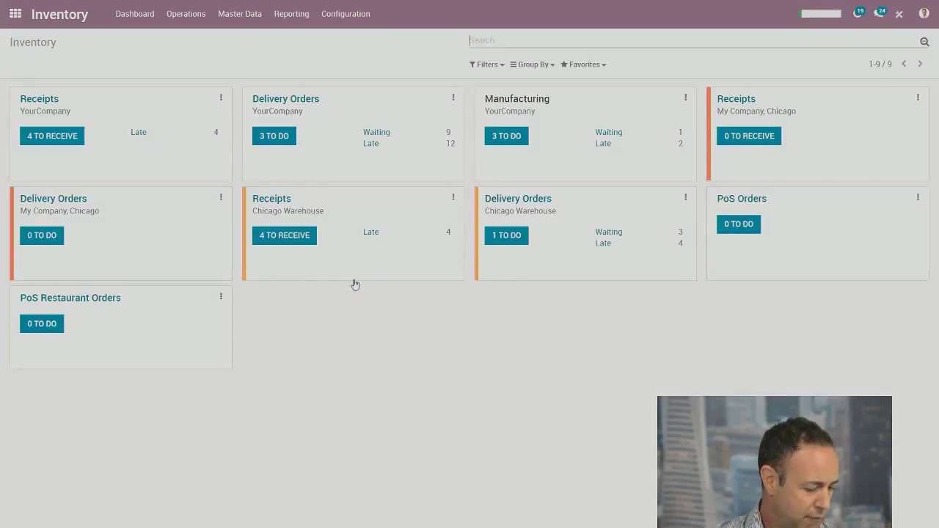
pyautogui.click(290, 16)
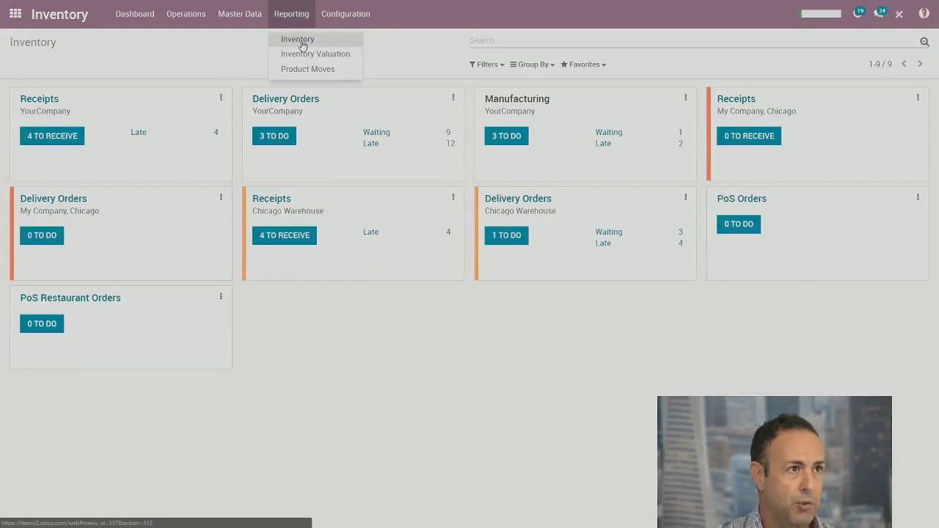
pyautogui.click(299, 39)
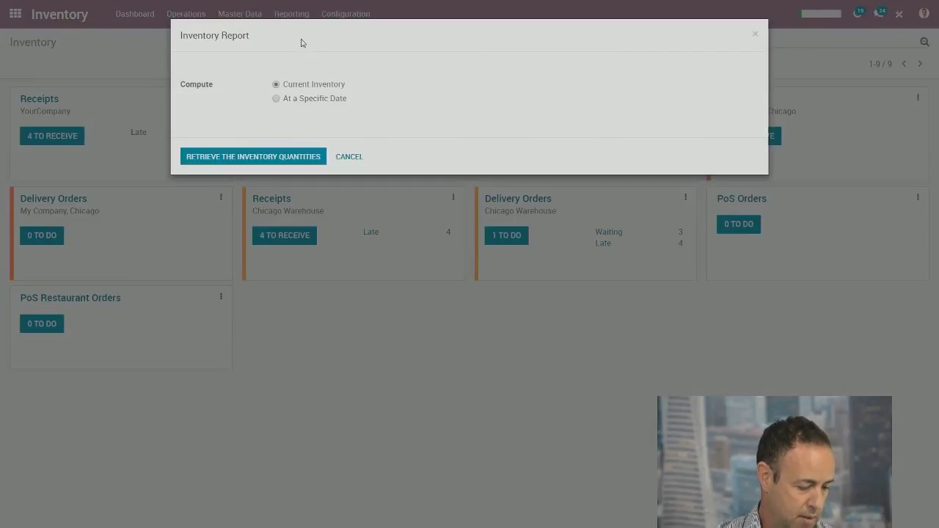
pyautogui.click(256, 159)
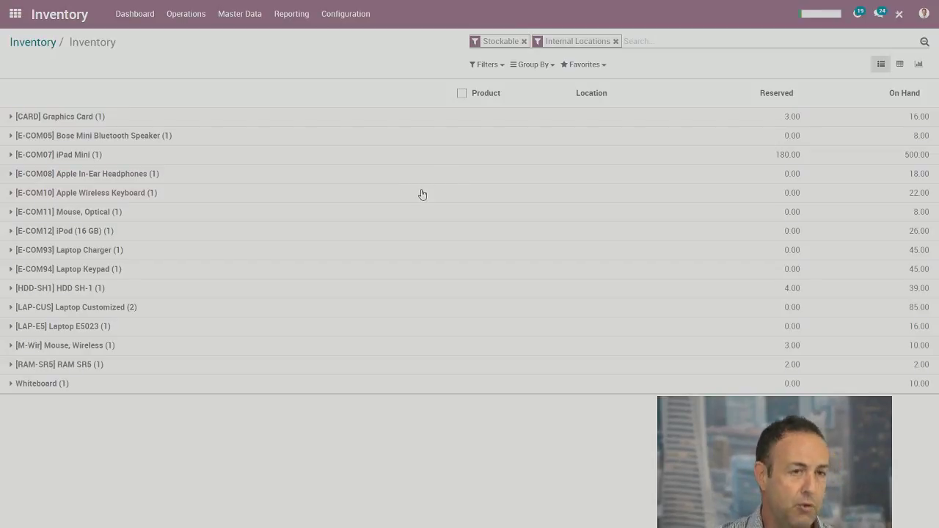
# Step: Display the inventory report as a bar chart and add it to the personal dashboard as "Inventory on Hand"
pyautogui.click(919, 66)
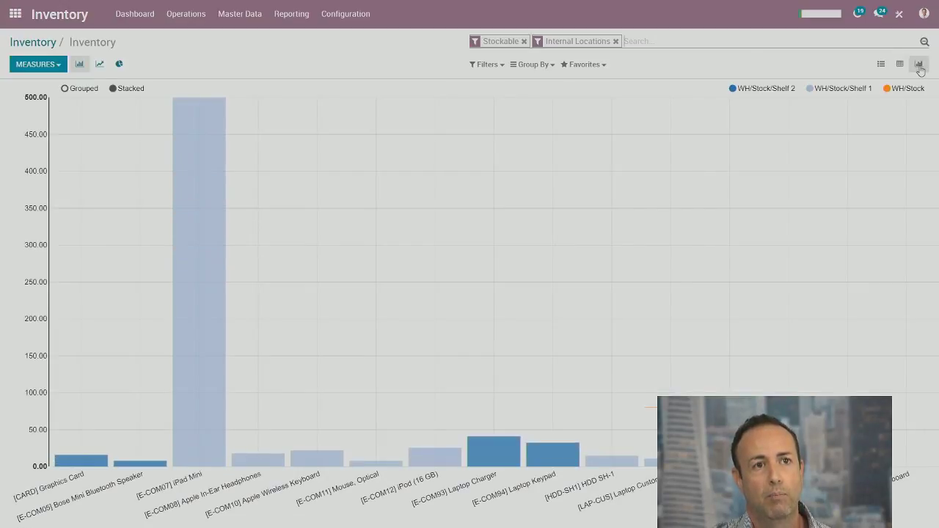
pyautogui.click(592, 65)
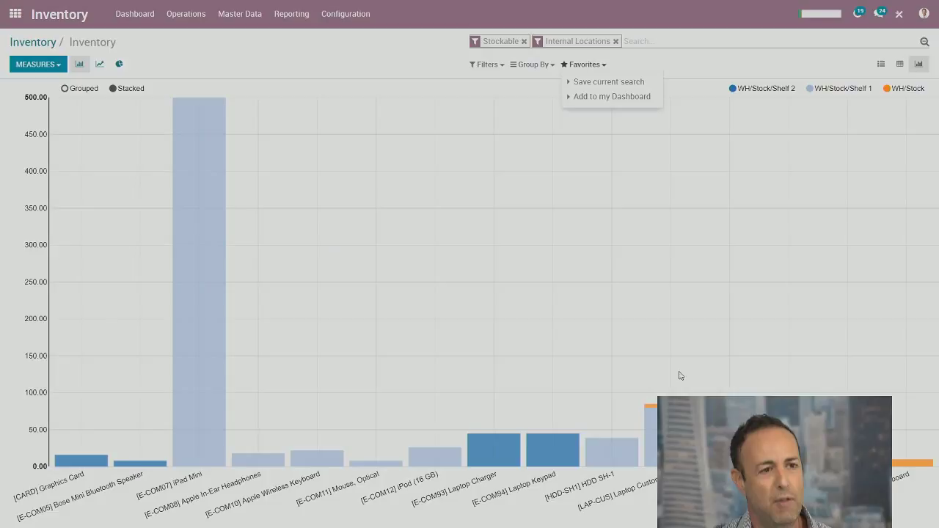
pyautogui.click(579, 96)
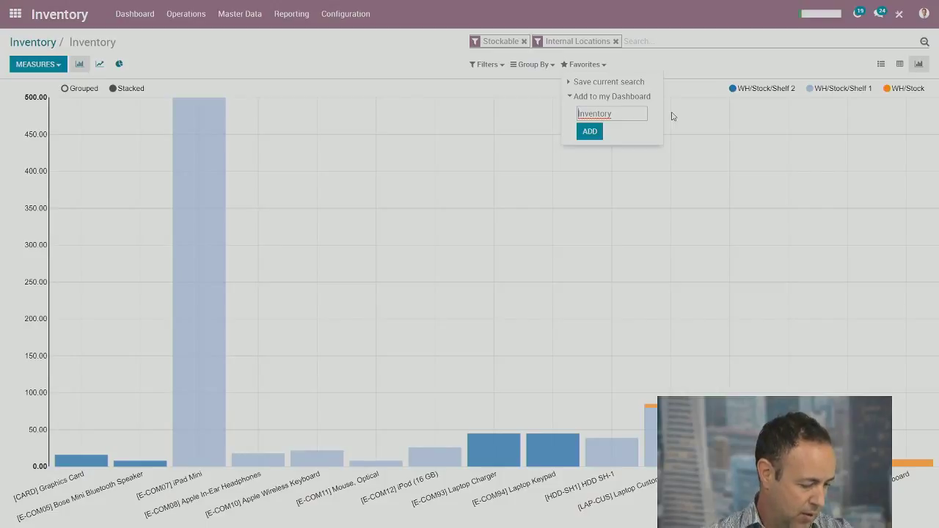
pyautogui.write('In')
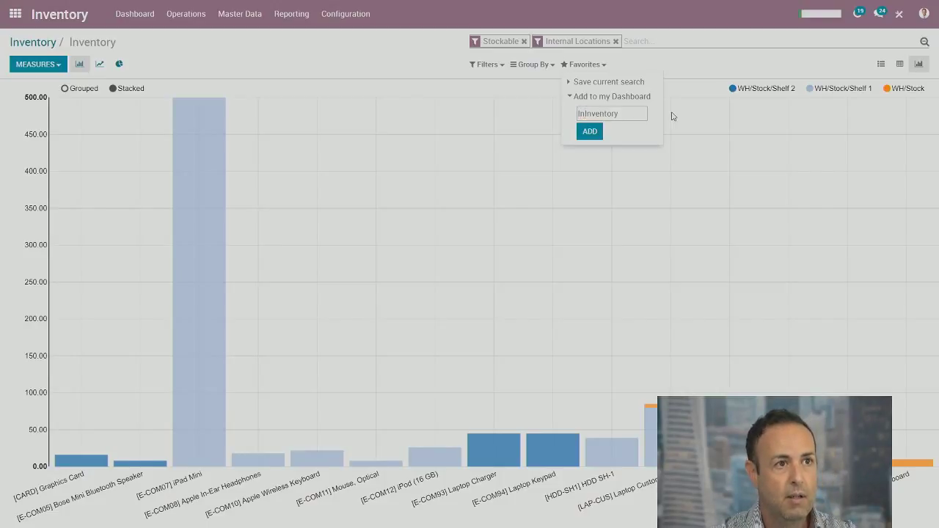
pyautogui.press('BackSpace')
pyautogui.press('BackSpace')
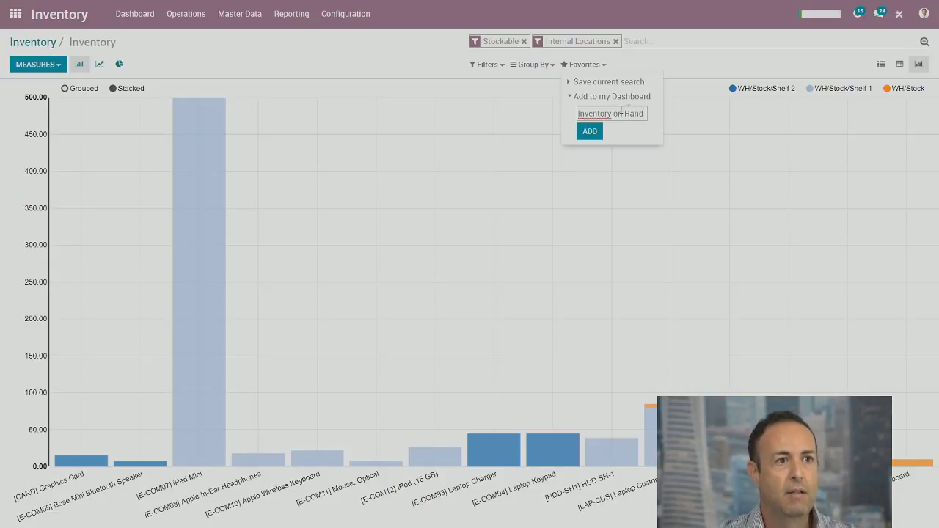
pyautogui.click(596, 132)
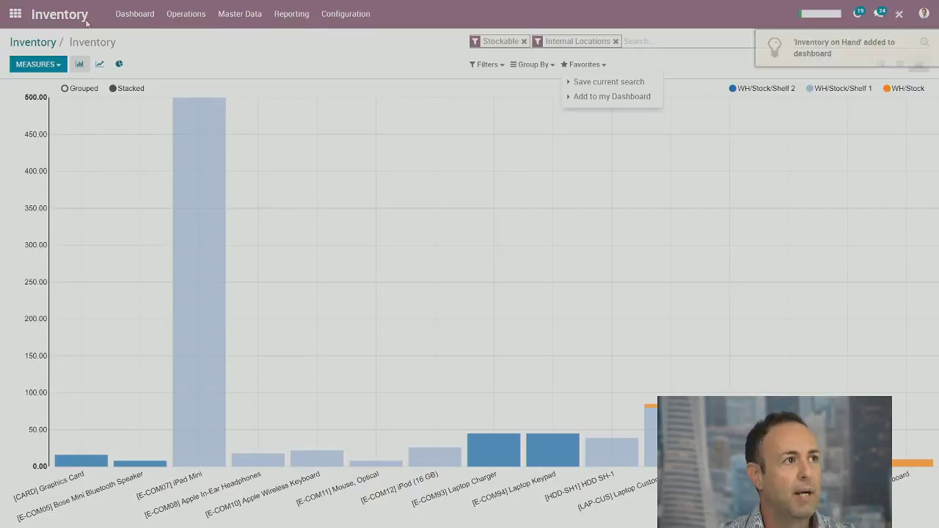
# Step: Open the personal dashboard and move the Inventory on Hand tile below All Sales Pipeline in the first column
pyautogui.click(14, 13)
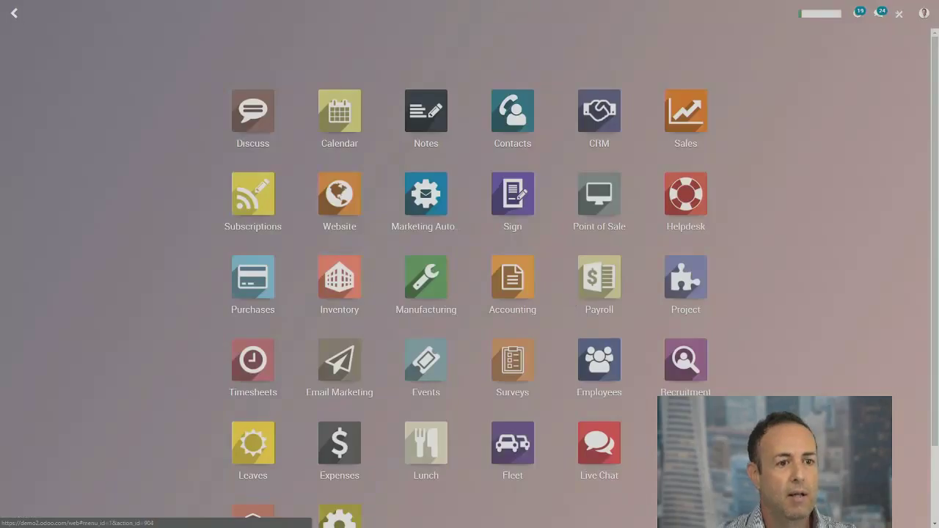
pyautogui.press('Return')
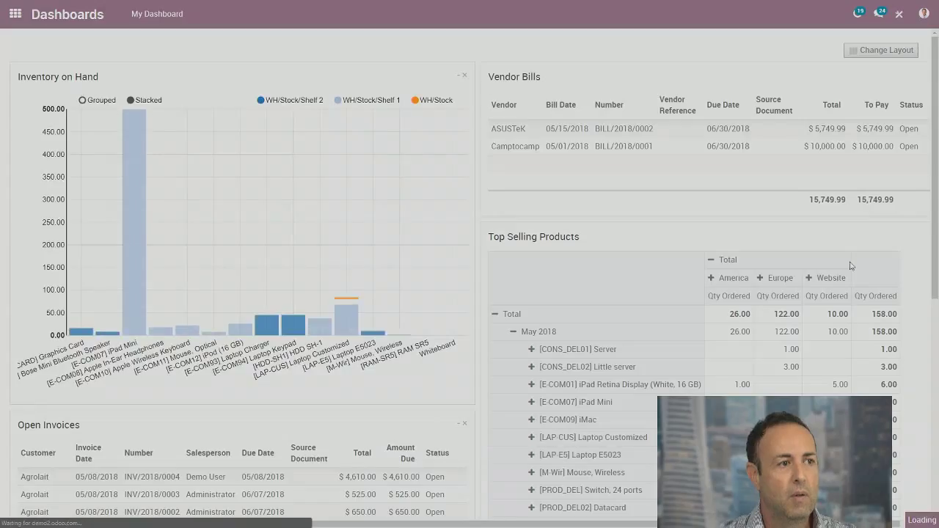
pyautogui.scroll(-1, 611, 223)
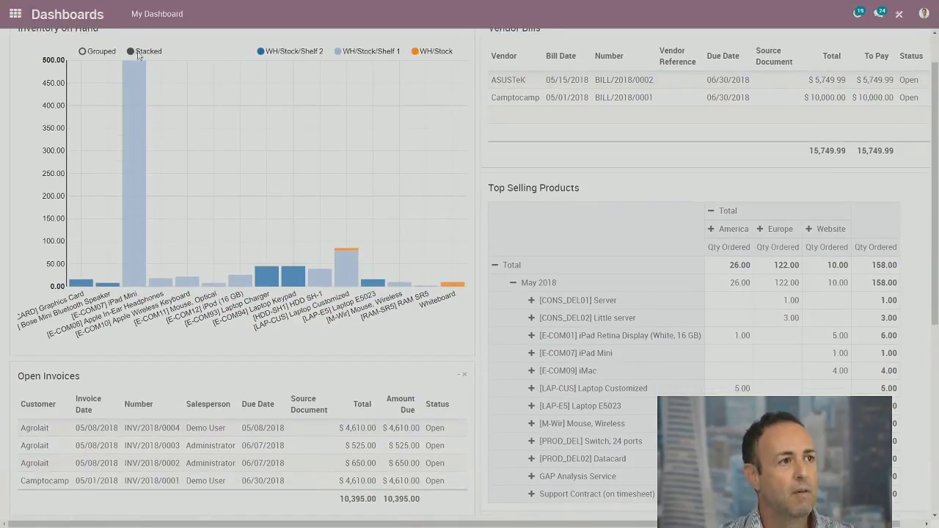
pyautogui.moveTo(157, 35); pyautogui.dragTo(289, 398)
pyautogui.scroll(-5, 321, 336)
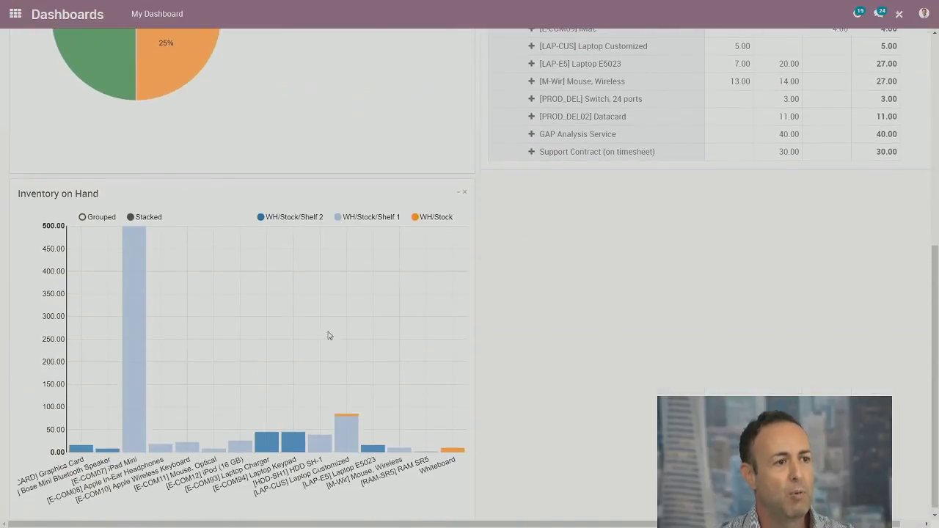
# Step: Look over all tiles of the rearranged dashboard, from Open Invoices down to Inventory on Hand
pyautogui.scroll(3, 336, 298)
pyautogui.scroll(3, 336, 298)
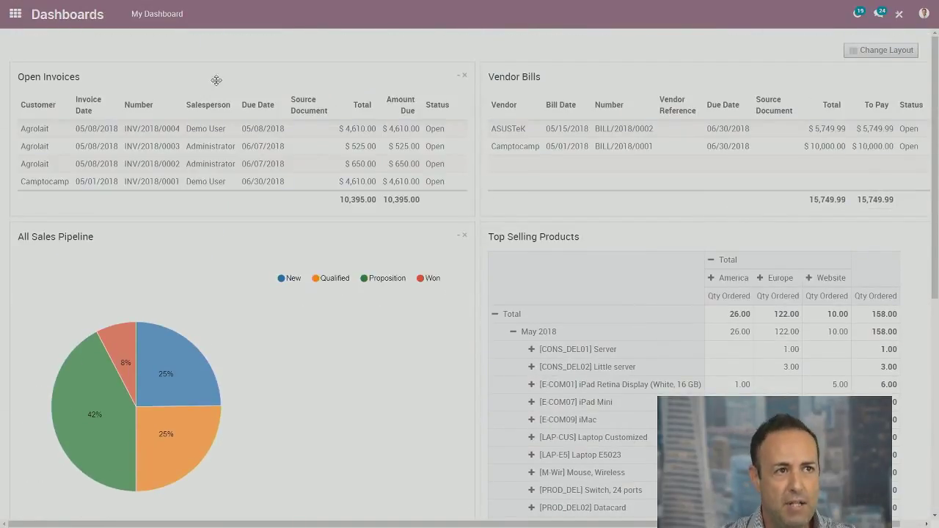
pyautogui.scroll(-3, 214, 201)
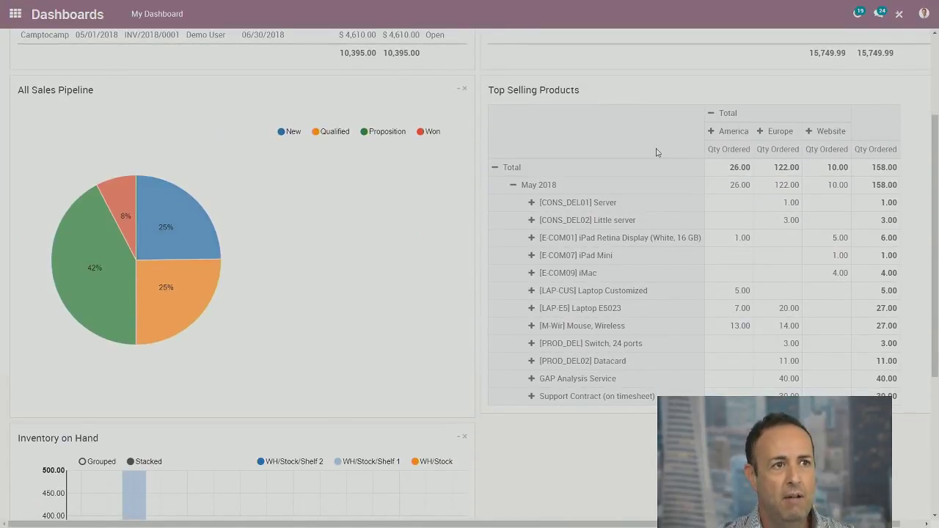
pyautogui.scroll(-1, 326, 352)
pyautogui.scroll(-3, 313, 271)
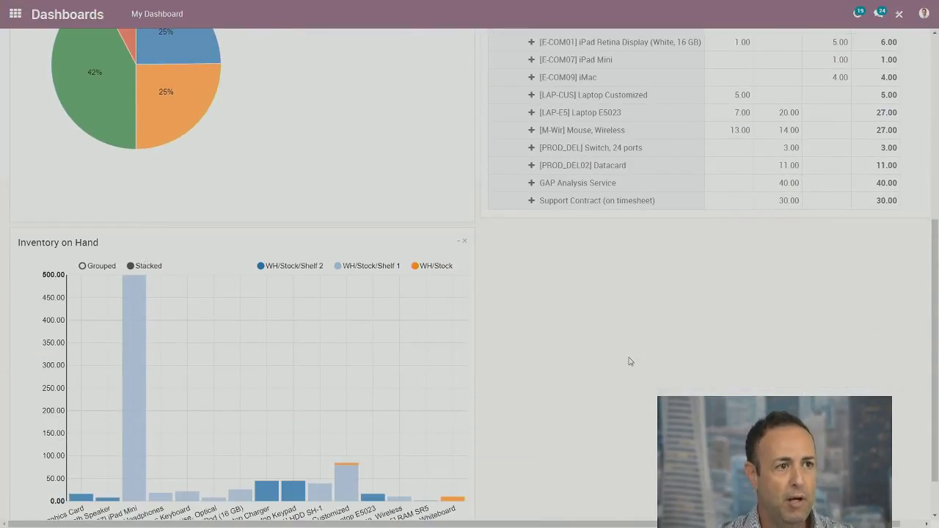
pyautogui.scroll(-1, 603, 377)
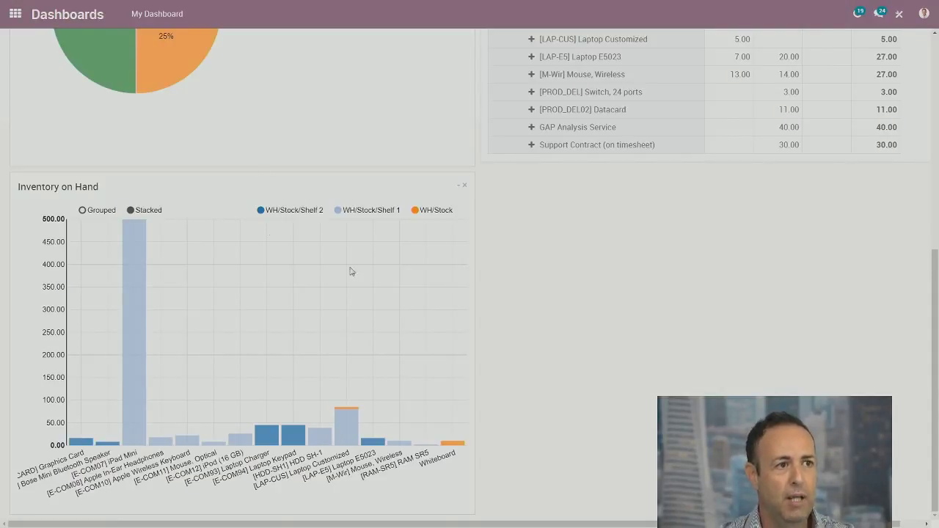
pyautogui.scroll(5, 660, 345)
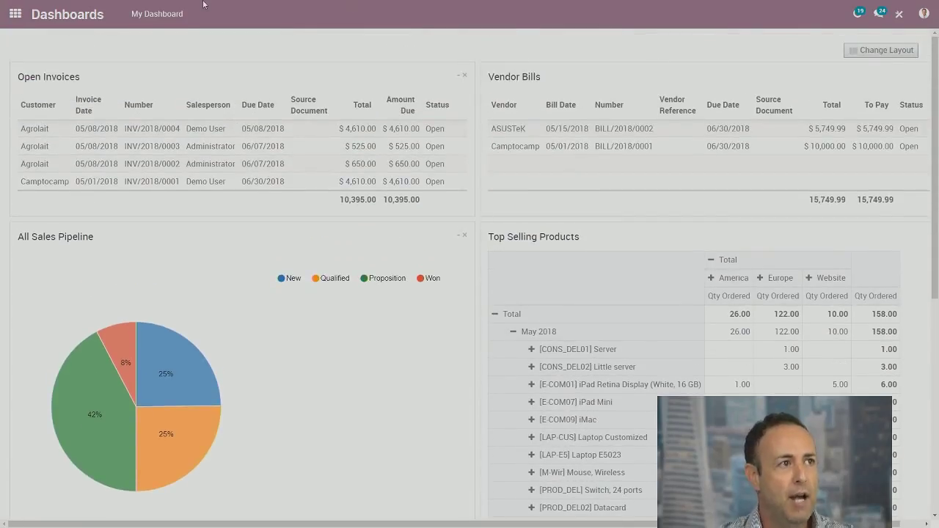
# Step: Open the Sales analysis report in the Sales app
pyautogui.click(14, 14)
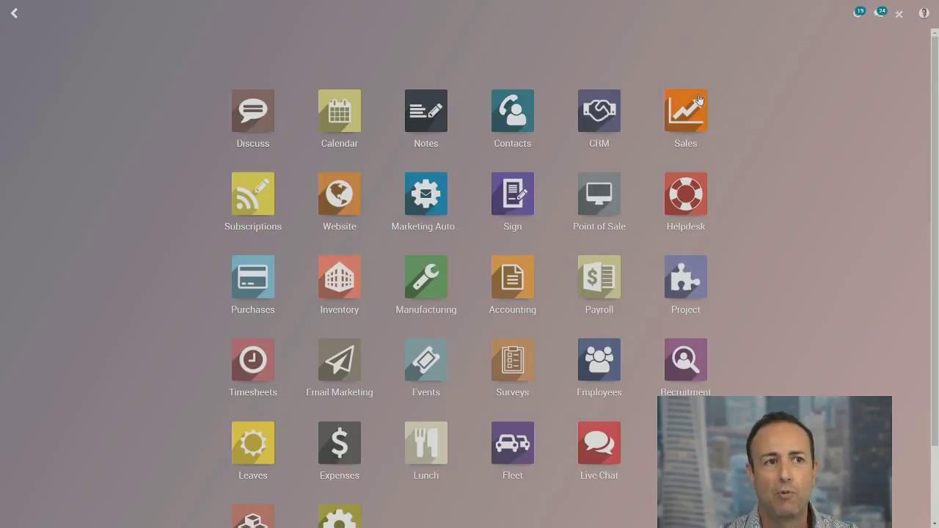
pyautogui.click(685, 117)
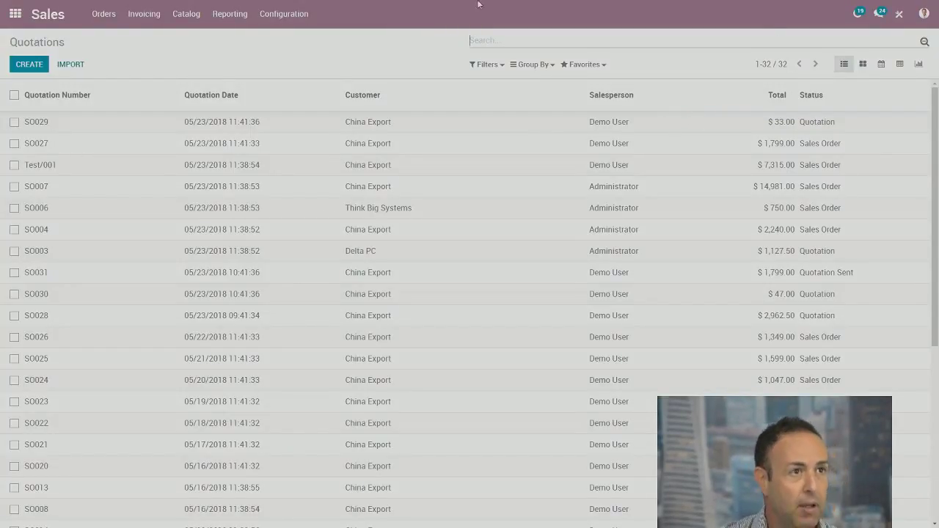
pyautogui.click(231, 16)
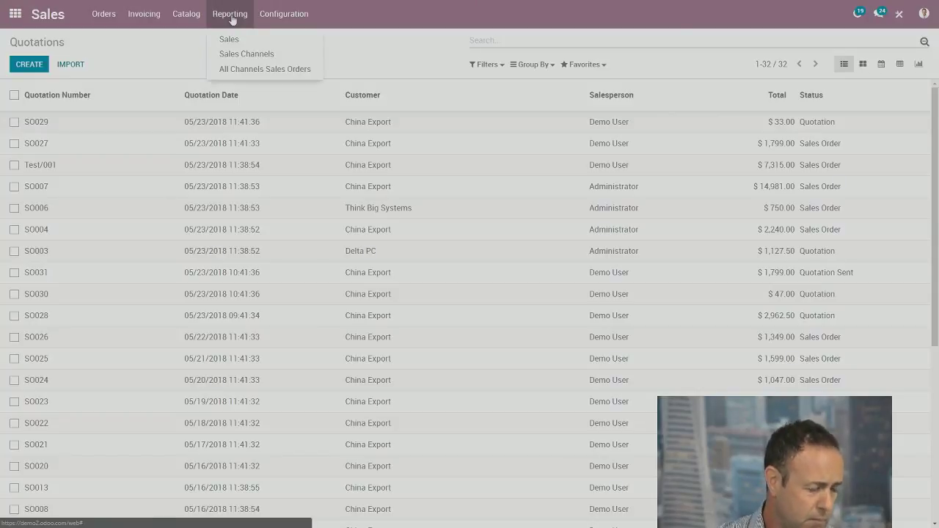
pyautogui.click(228, 39)
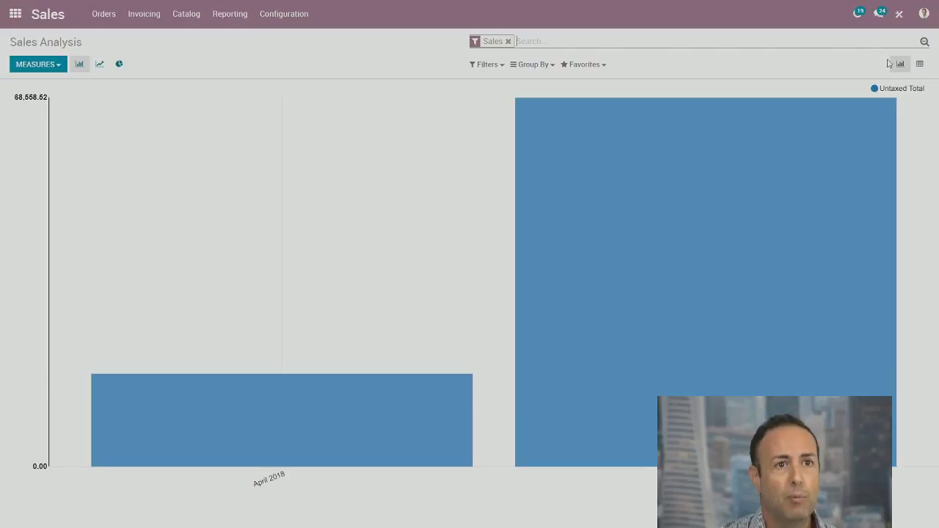
# Step: Show the sales analysis as a pie chart grouped by Product Category and then Sales Channel
pyautogui.click(119, 64)
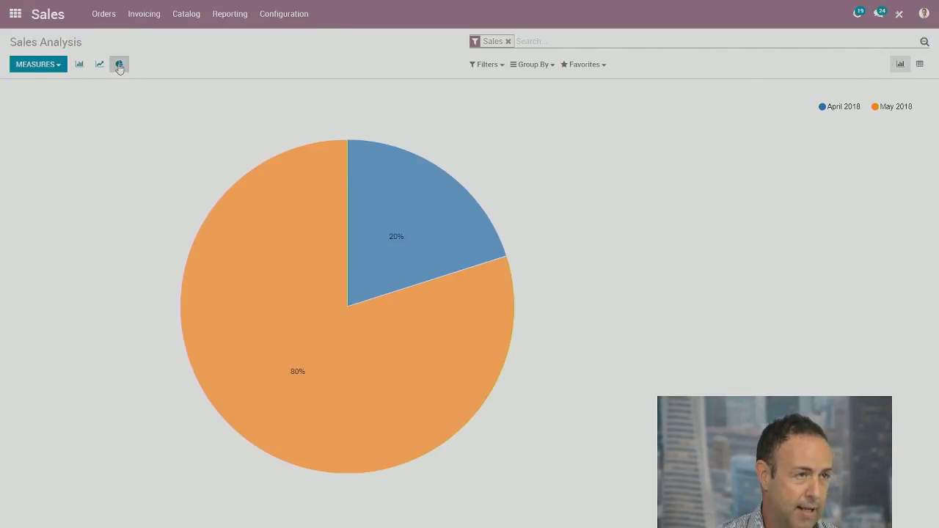
pyautogui.click(540, 69)
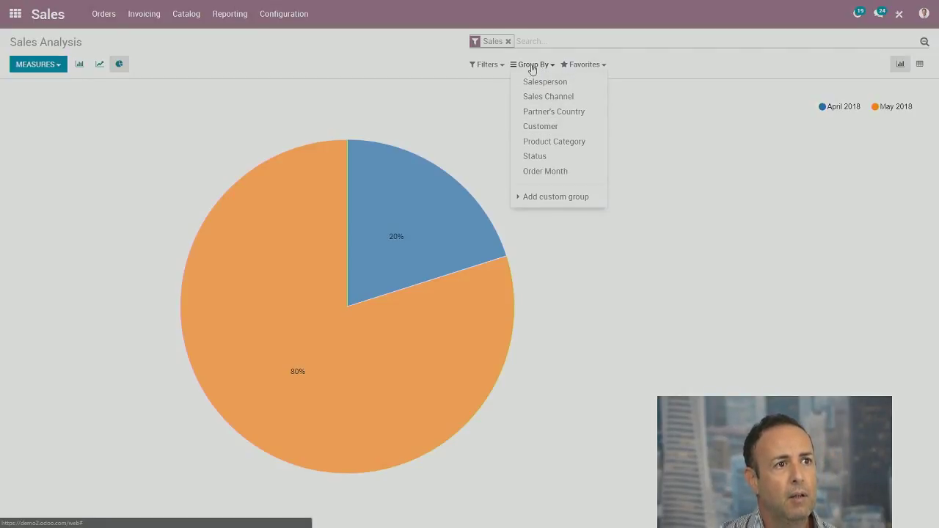
pyautogui.click(552, 144)
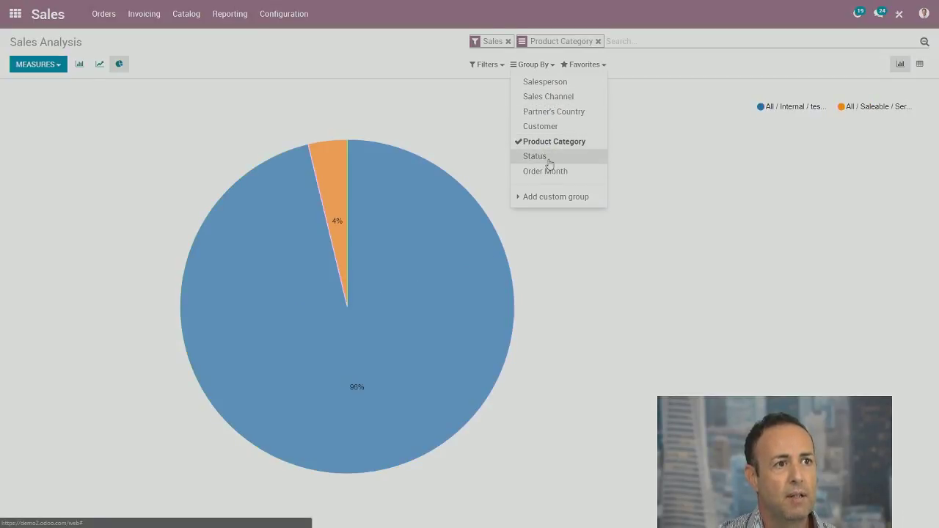
pyautogui.click(543, 96)
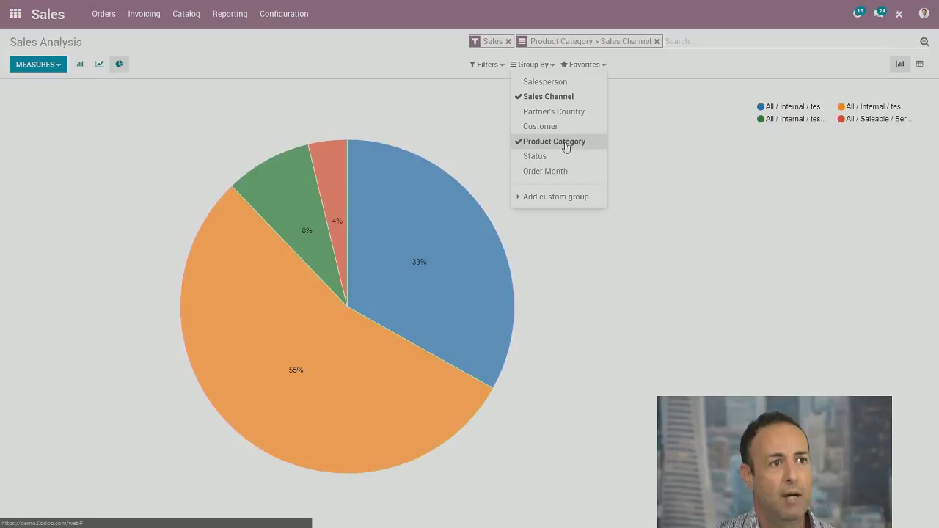
pyautogui.click(372, 95)
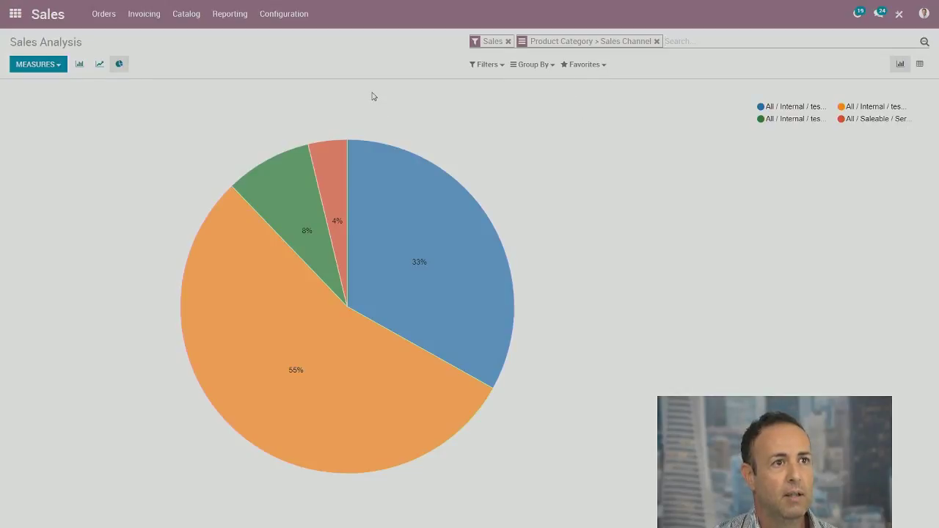
pyautogui.click(601, 69)
pyautogui.click(515, 111)
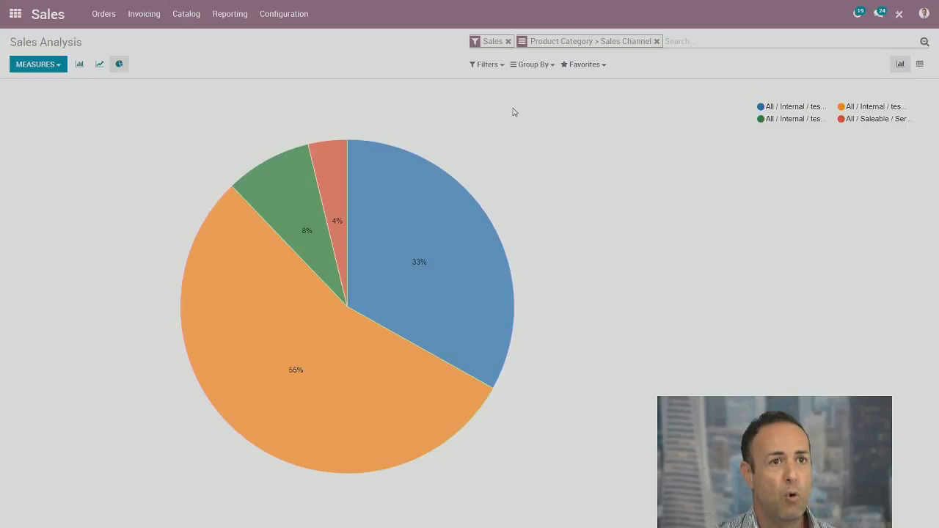
# Step: Switch the sales analysis to a pivot table, then remove and reapply its Sales filter
pyautogui.click(920, 65)
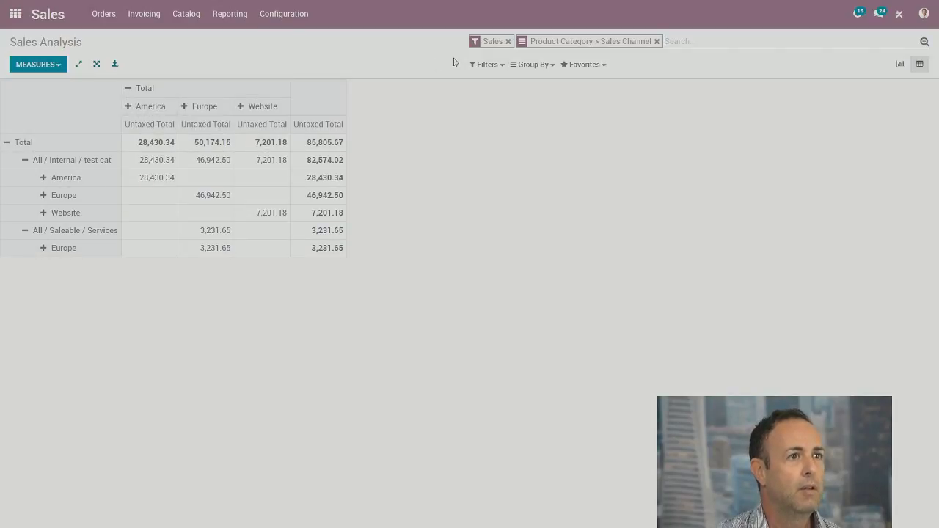
pyautogui.click(496, 70)
pyautogui.click(482, 97)
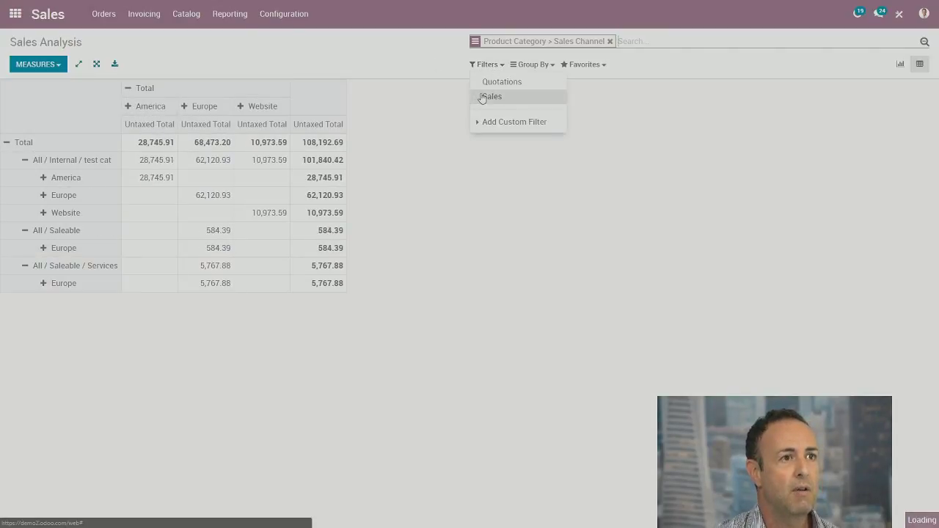
pyautogui.click(481, 97)
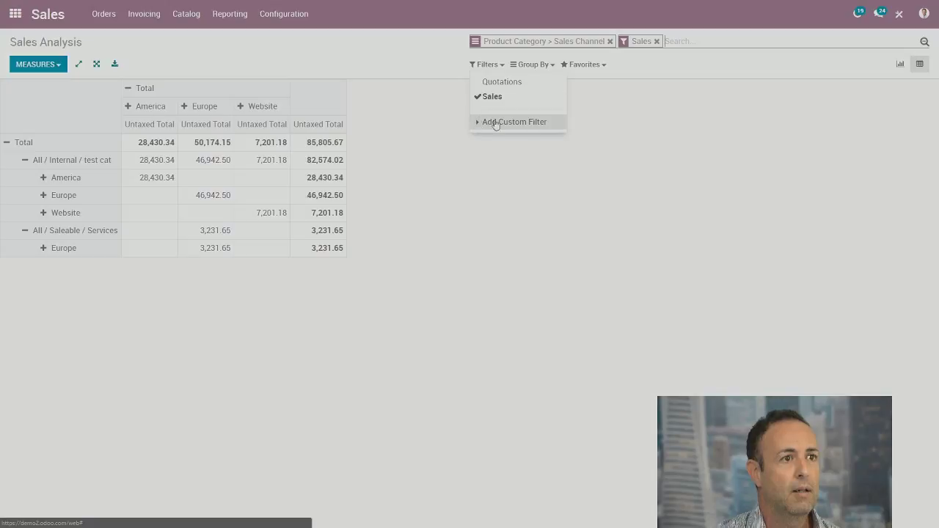
pyautogui.click(618, 143)
# Step: Add the sales pivot table to the personal dashboard under the name "Sales Orders"
pyautogui.click(600, 66)
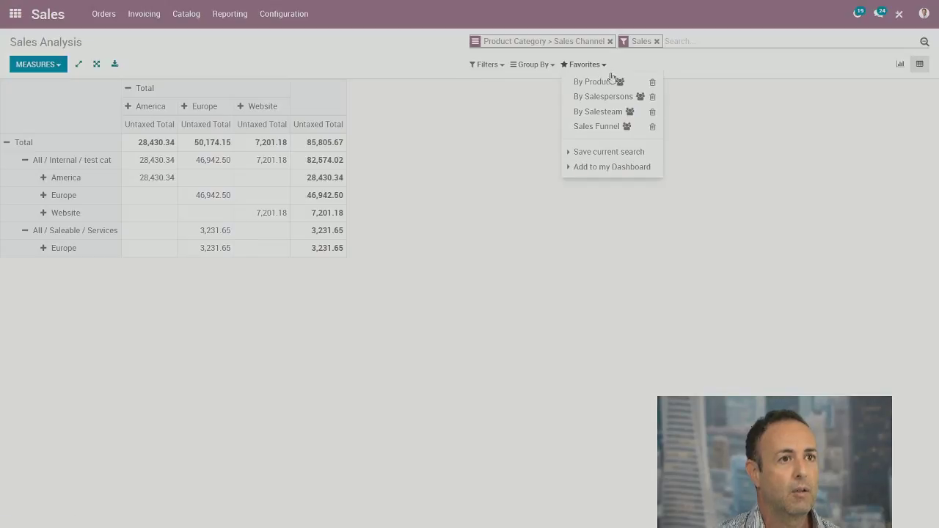
pyautogui.click(600, 168)
pyautogui.moveTo(644, 183); pyautogui.dragTo(545, 179)
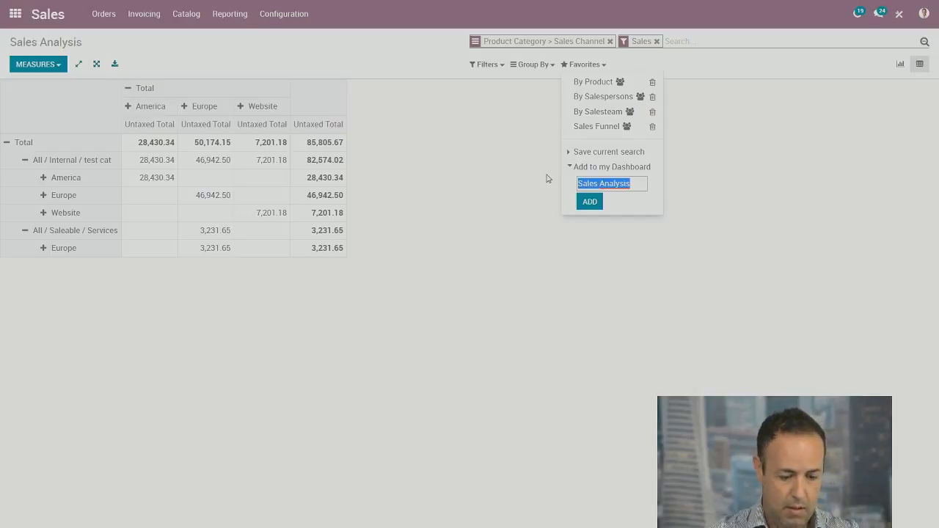
pyautogui.write('Sales Order')
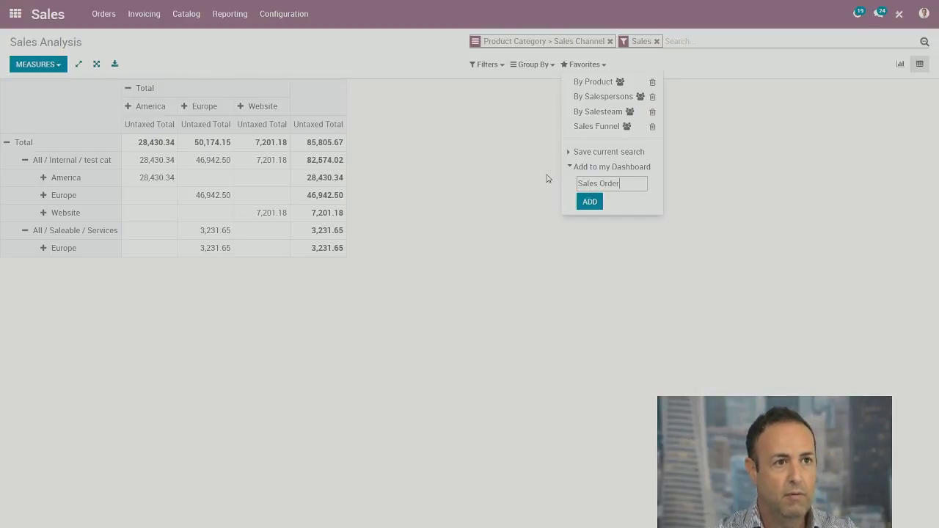
pyautogui.click(589, 201)
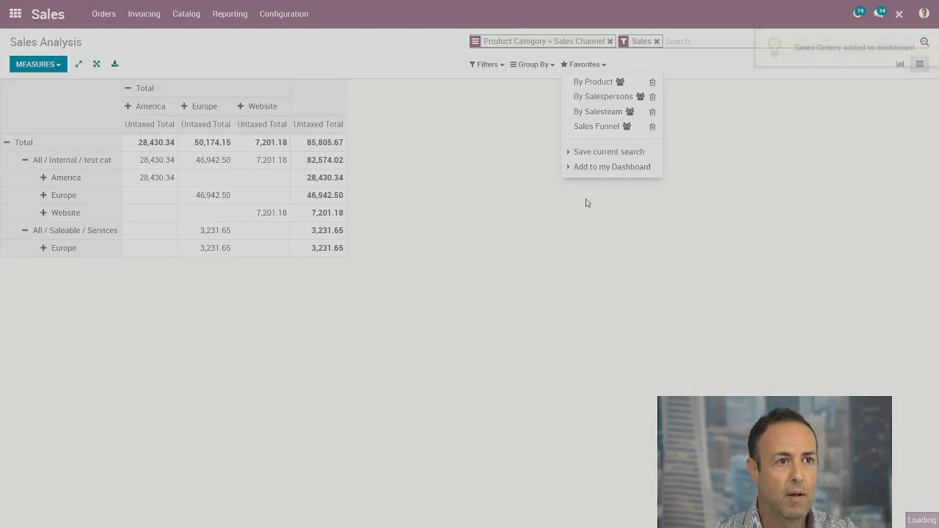
# Step: Open the personal dashboard and move the Sales Orders tile between Vendor Bills and Top Selling Products in the second column
pyautogui.click(14, 14)
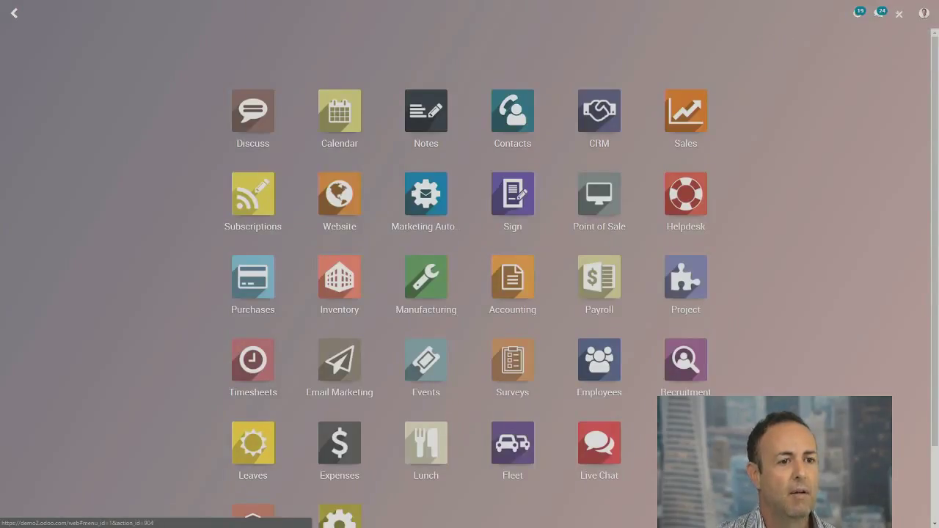
pyautogui.click(252, 514)
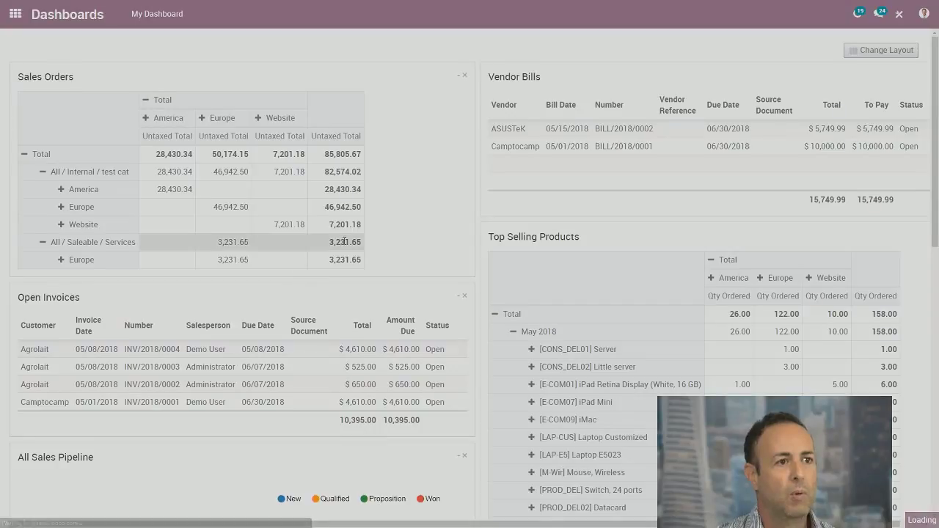
pyautogui.scroll(-8, 344, 241)
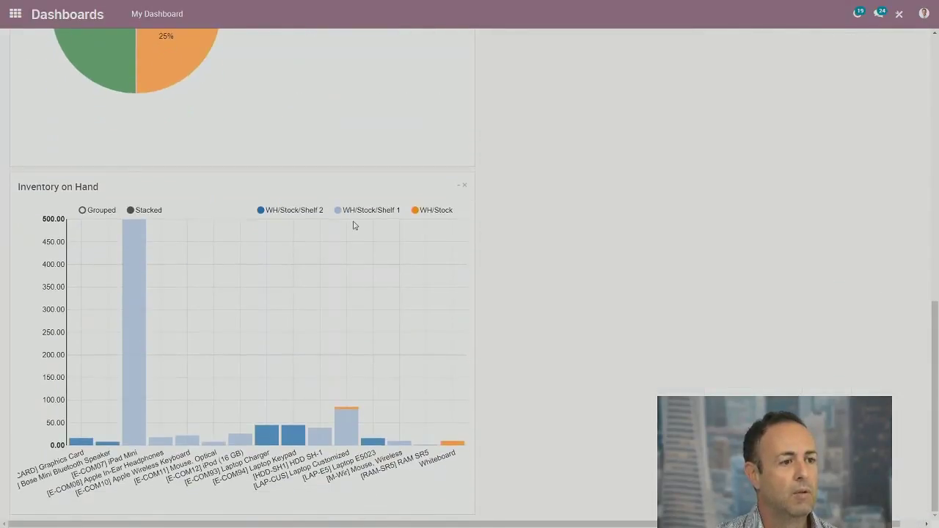
pyautogui.scroll(8, 353, 225)
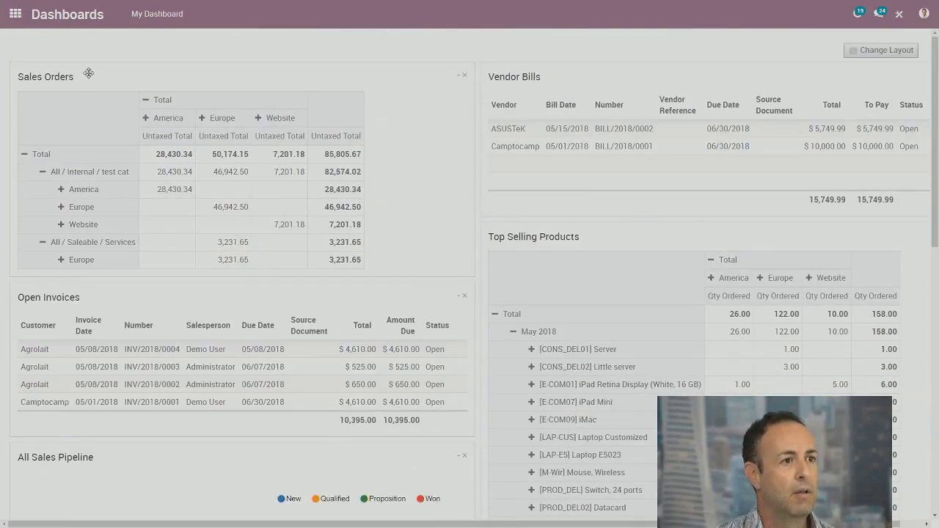
pyautogui.moveTo(88, 74); pyautogui.dragTo(570, 224)
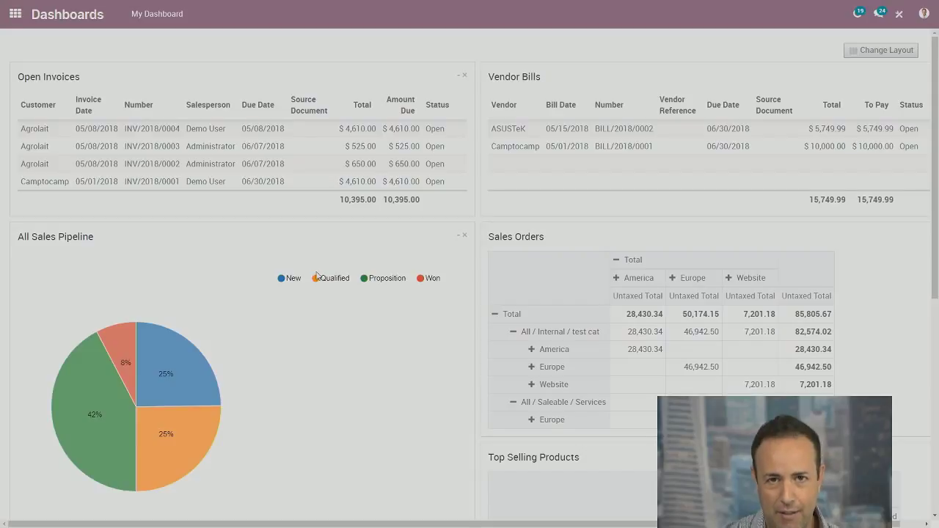
# Step: View the Camptocamp invoice from the Open Invoices tile, then return to the dashboard
pyautogui.click(143, 183)
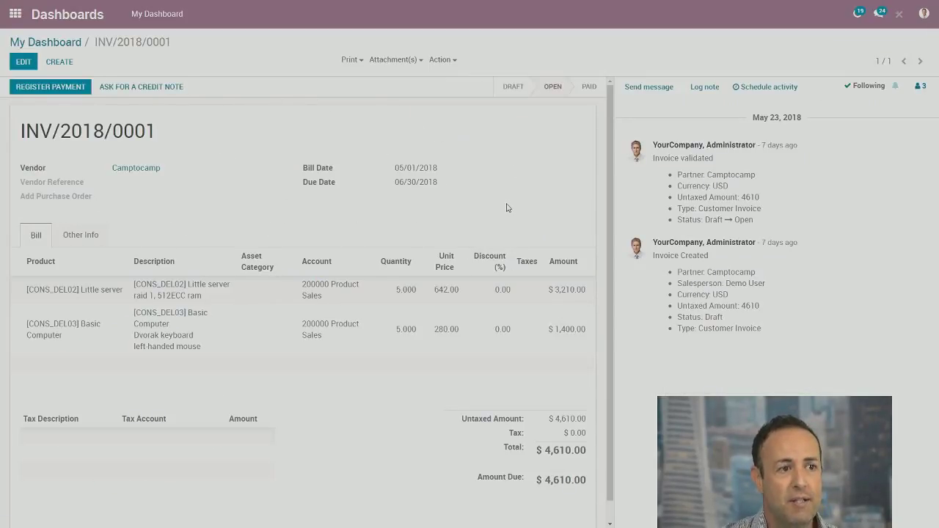
pyautogui.scroll(-1, 424, 202)
pyautogui.scroll(1, 424, 203)
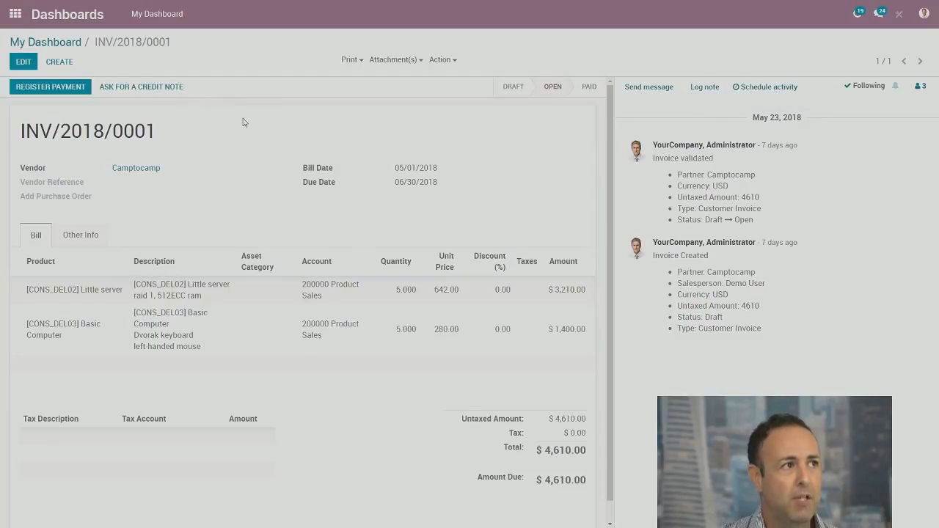
pyautogui.click(55, 41)
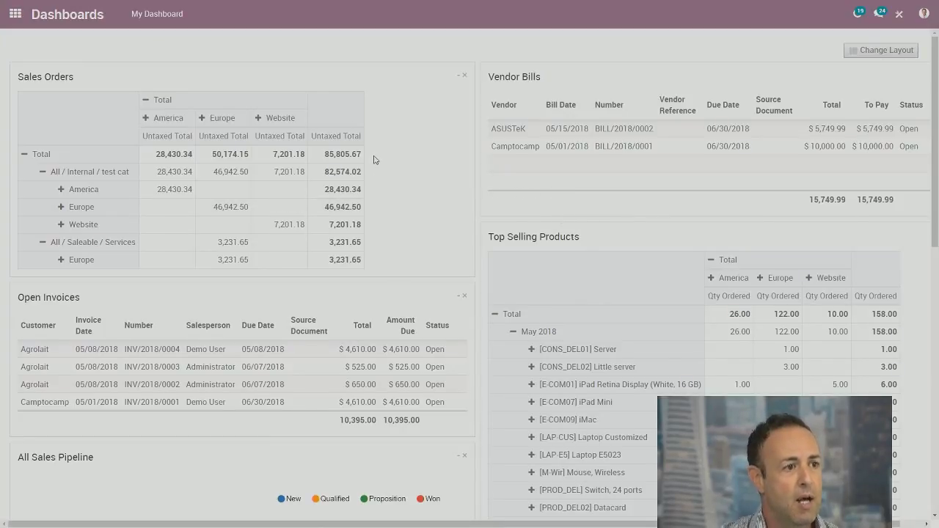
pyautogui.scroll(-2, 366, 182)
pyautogui.scroll(2, 367, 180)
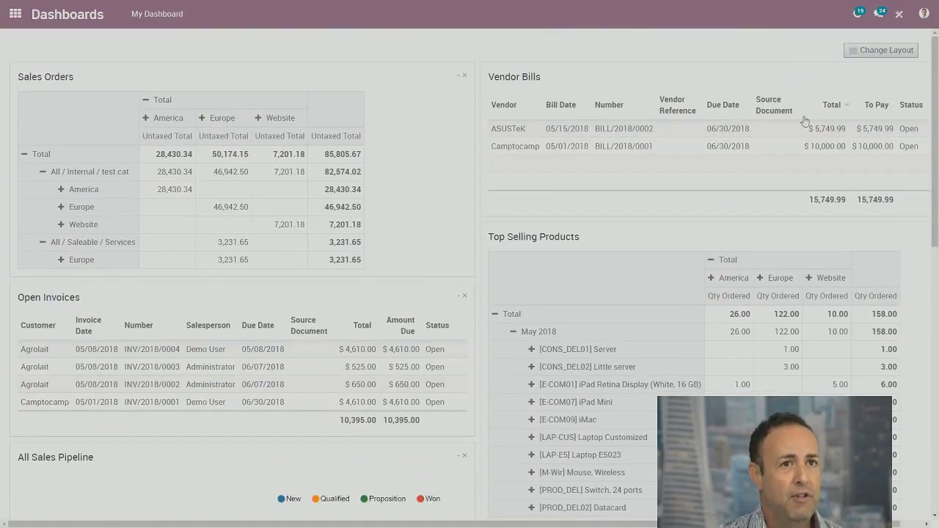
# Step: Open the manufacturing orders list in the Manufacturing app
pyautogui.click(14, 14)
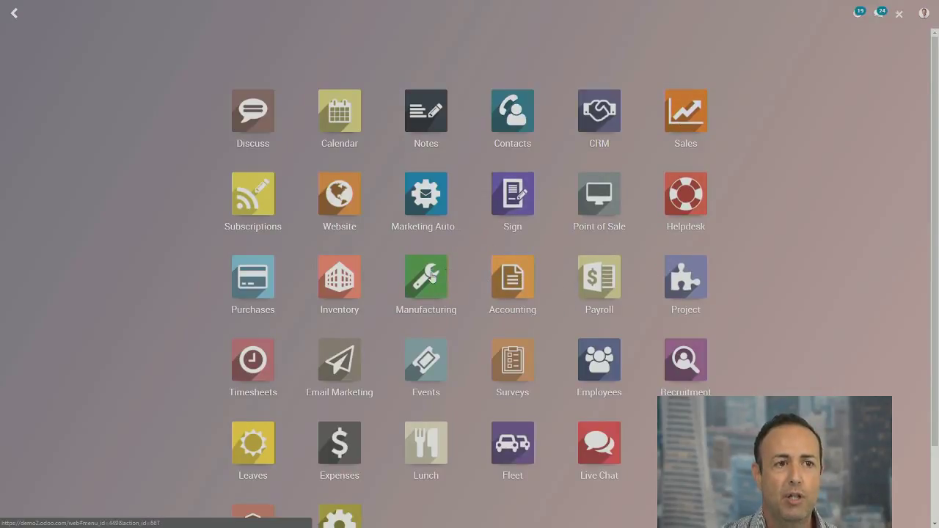
pyautogui.click(432, 277)
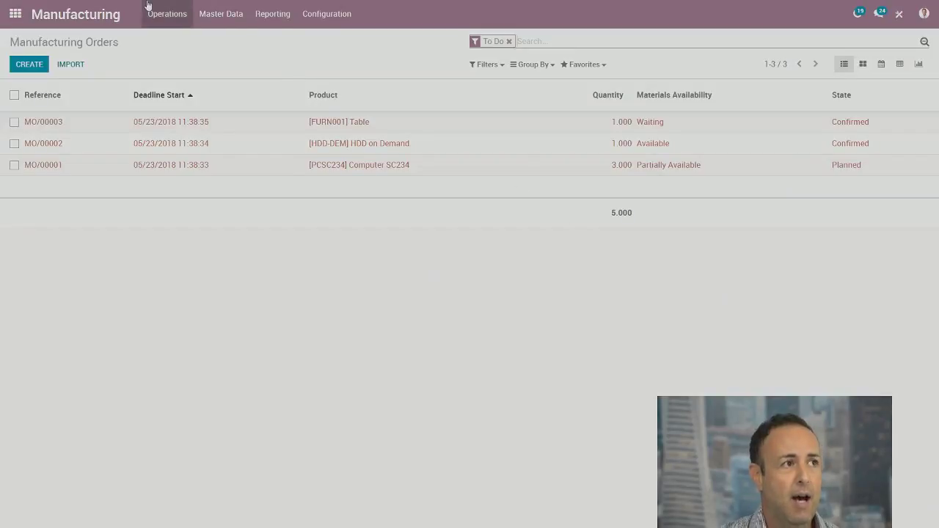